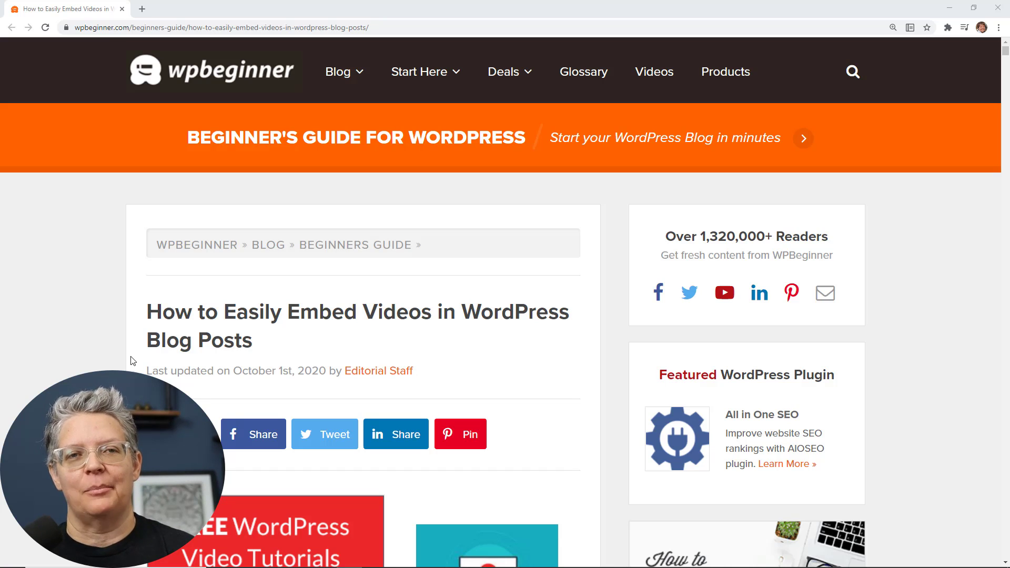
- Subscribe to the WPBeginner - WordPress Tutorials channel with notifications set to All
{"action": "scroll", "coordinate": [132, 361], "scroll_direction": "down", "scroll_amount": 7}
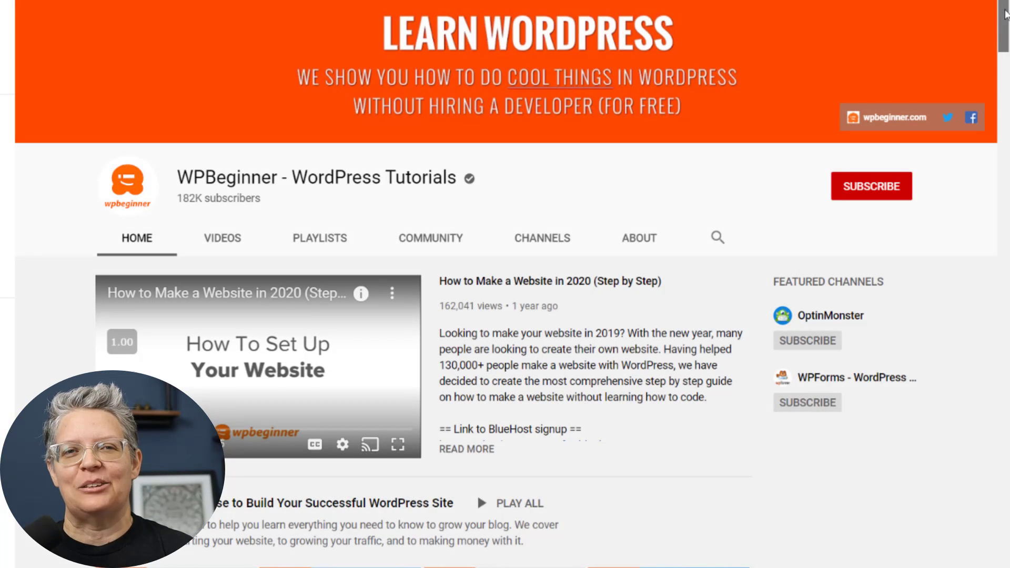
{"action": "scroll", "coordinate": [1005, 35], "scroll_direction": "down", "scroll_amount": 2}
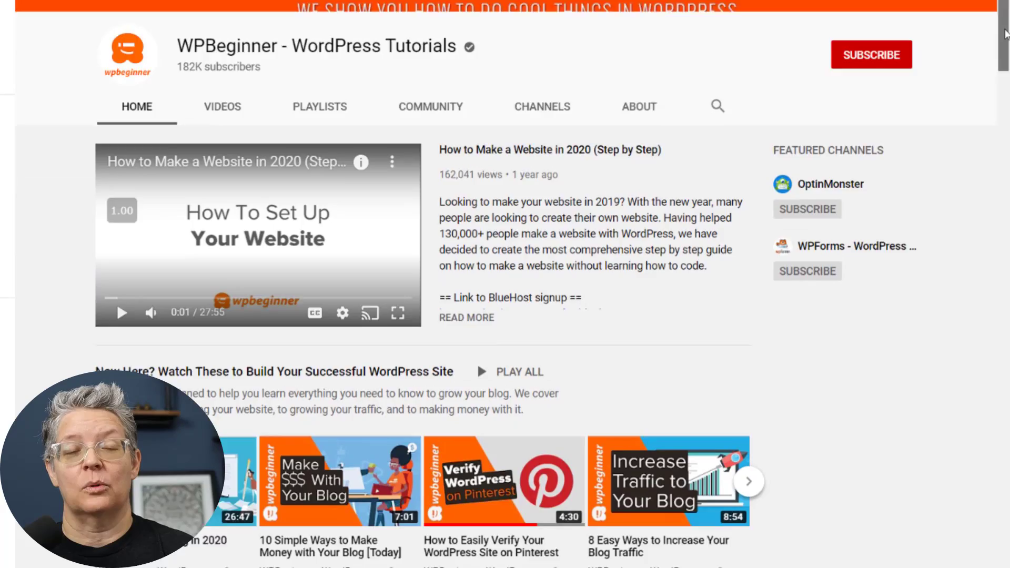
{"action": "scroll", "coordinate": [1004, 34], "scroll_direction": "down", "scroll_amount": 7}
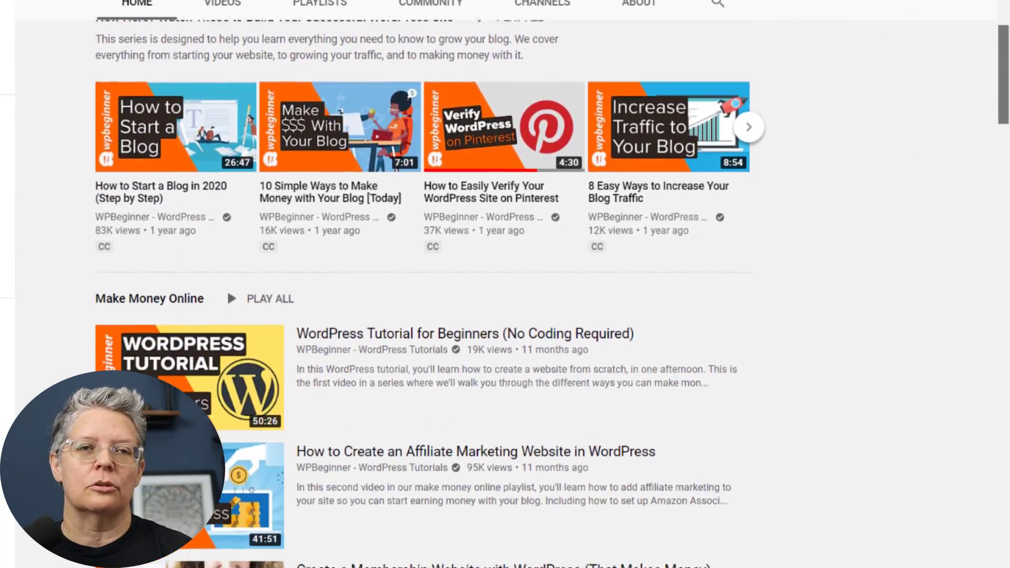
{"action": "scroll", "coordinate": [505, 284], "scroll_direction": "down", "scroll_amount": 2}
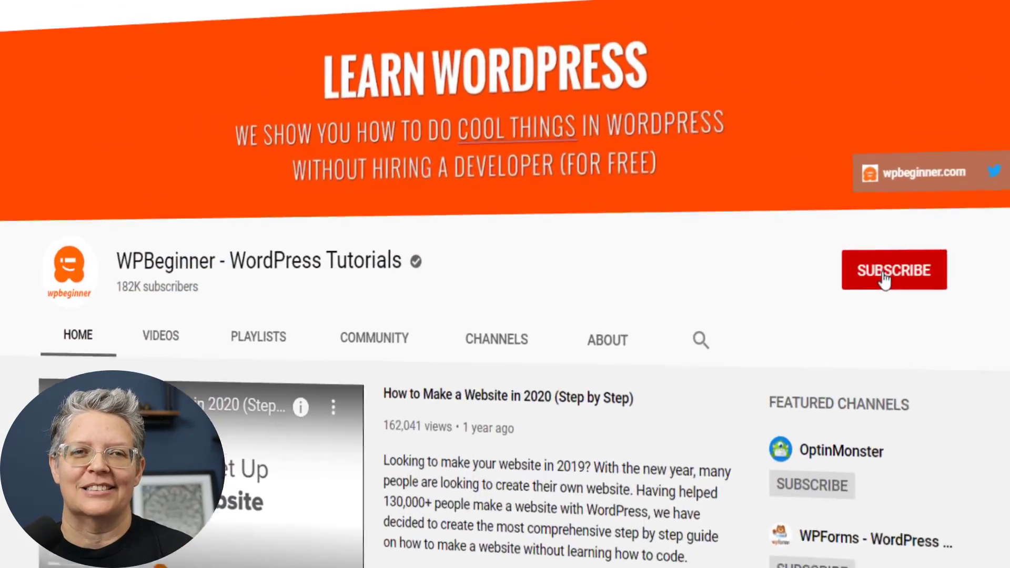
{"action": "left_click", "coordinate": [885, 280]}
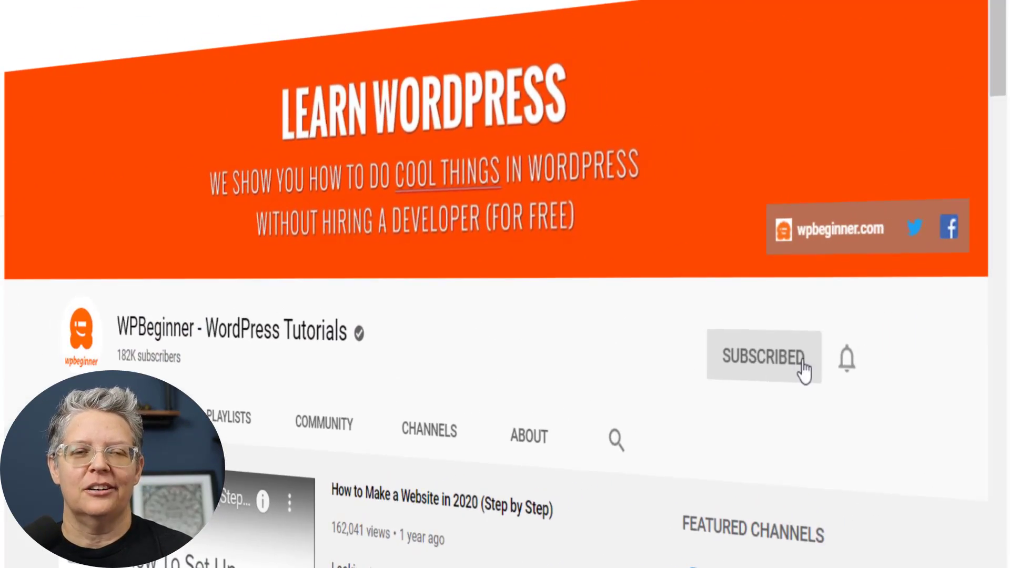
{"action": "left_click", "coordinate": [852, 367]}
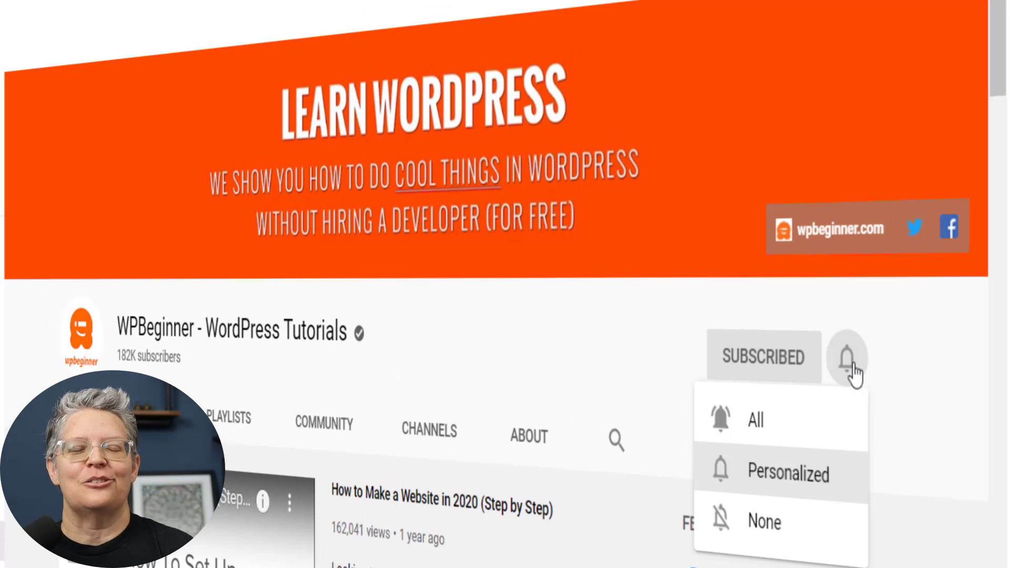
{"action": "left_click", "coordinate": [810, 429]}
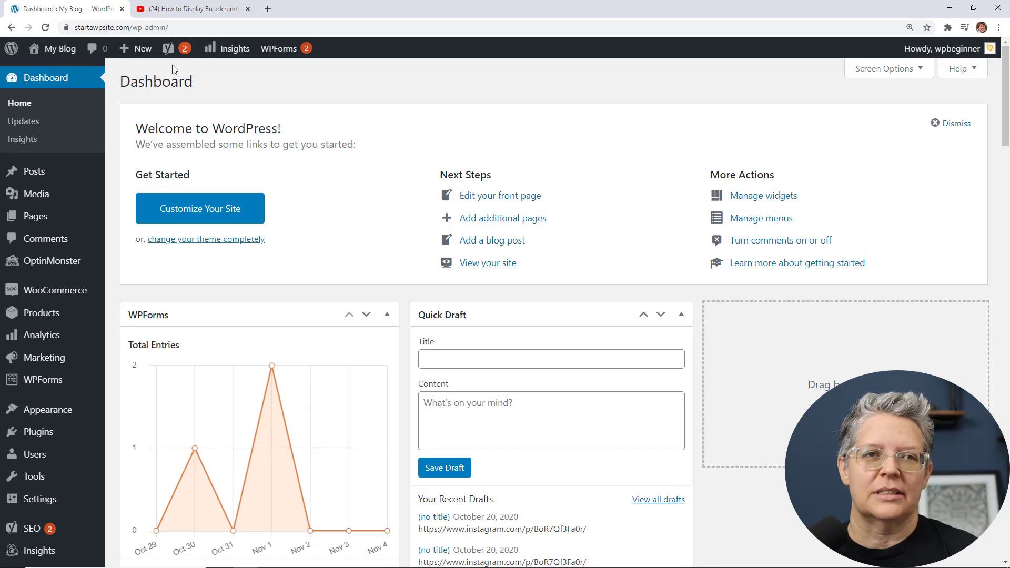
- Create a new WordPress post titled 'My YouTube Video'
{"action": "mouse_move", "coordinate": [43, 174]}
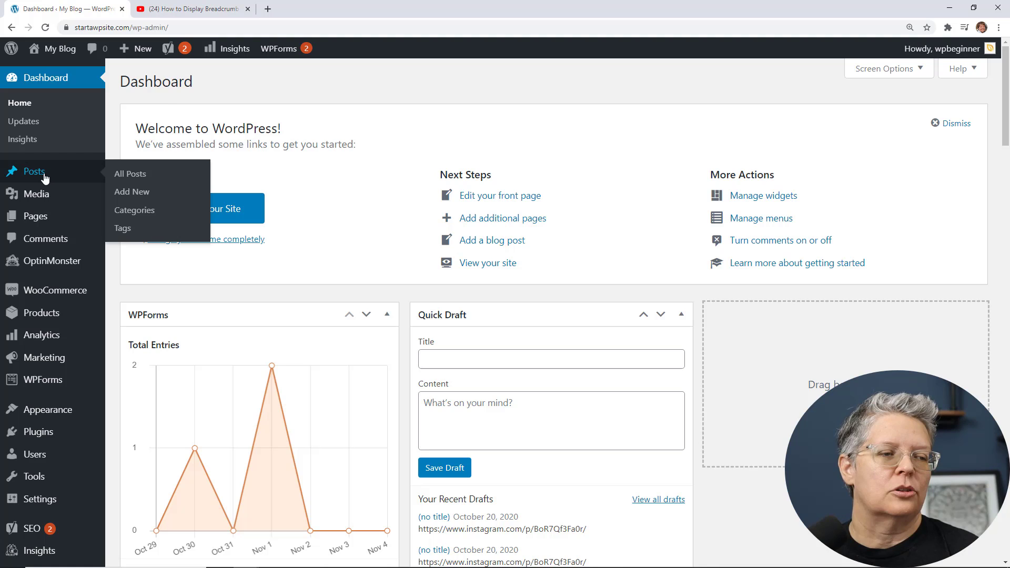
{"action": "left_click", "coordinate": [130, 191]}
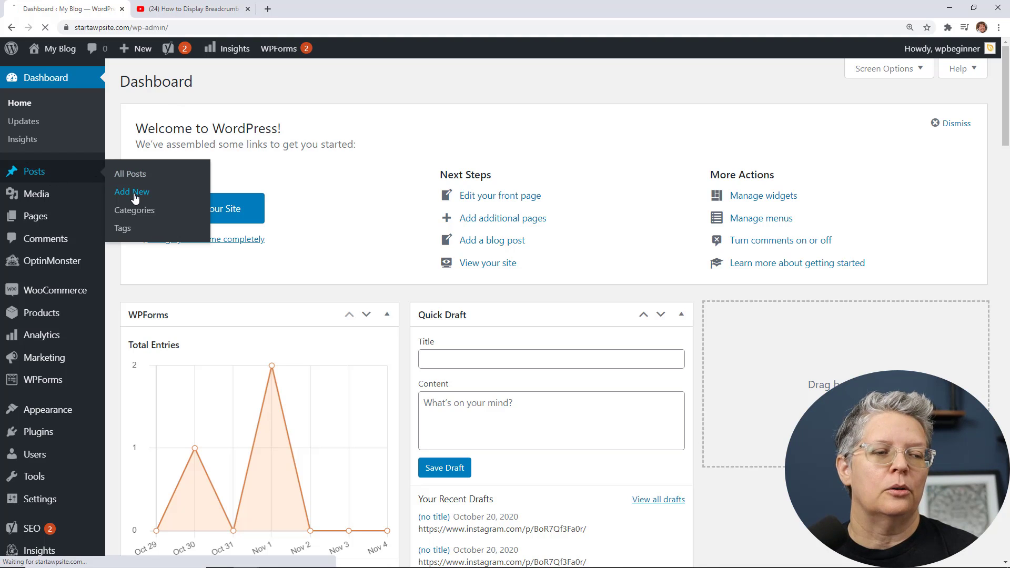
{"action": "left_click", "coordinate": [256, 199]}
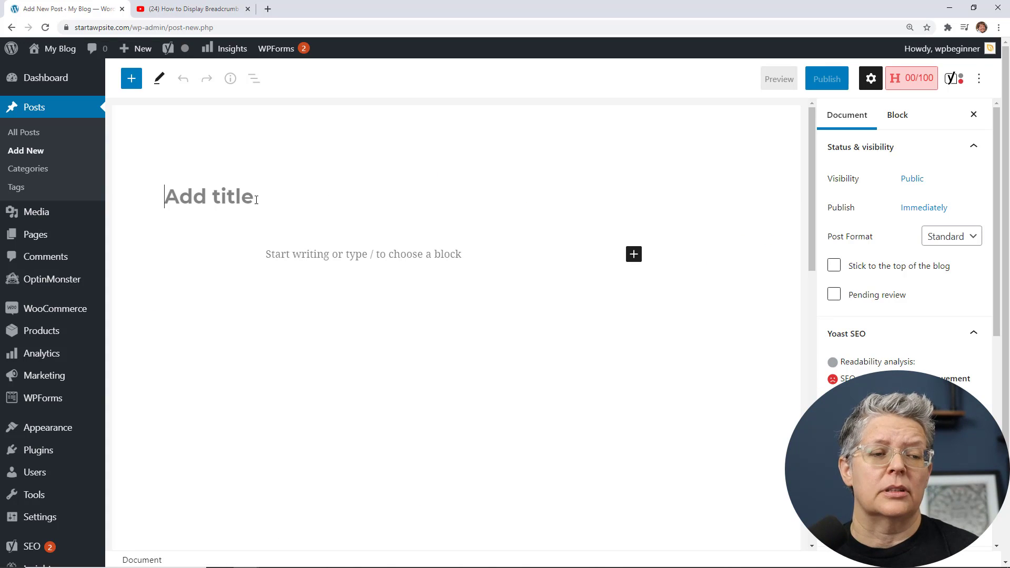
{"action": "type", "text": "My YouTube Video"}
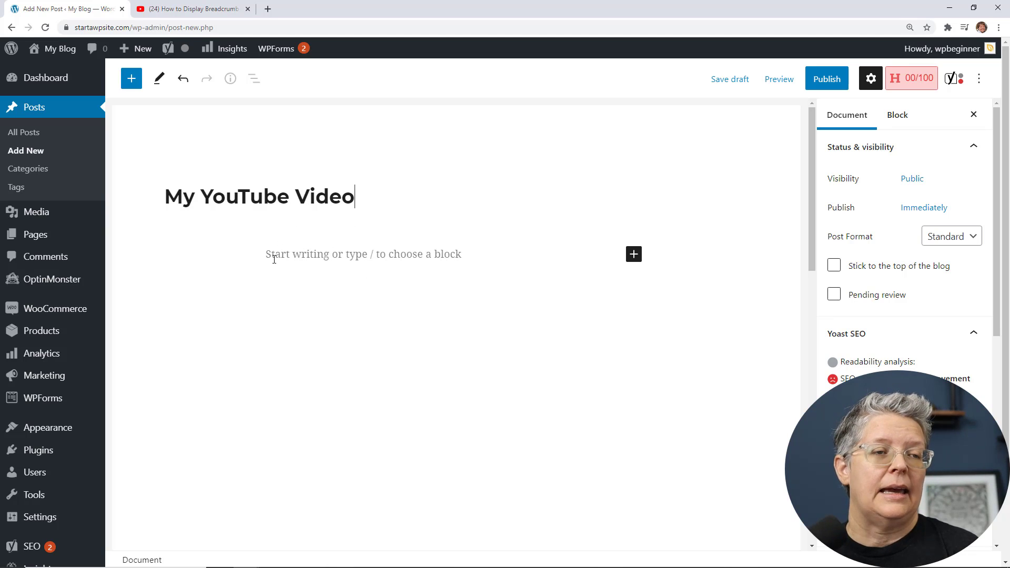
- Copy the breadcrumb navigation video's URL from YouTube and return to the WordPress post
{"action": "left_click", "coordinate": [207, 7]}
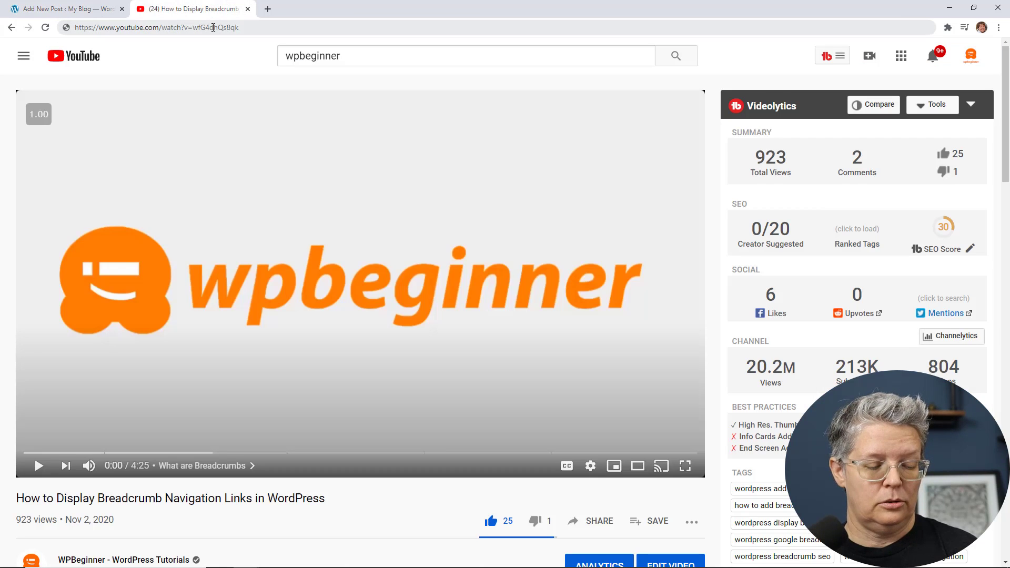
{"action": "left_click", "coordinate": [213, 27]}
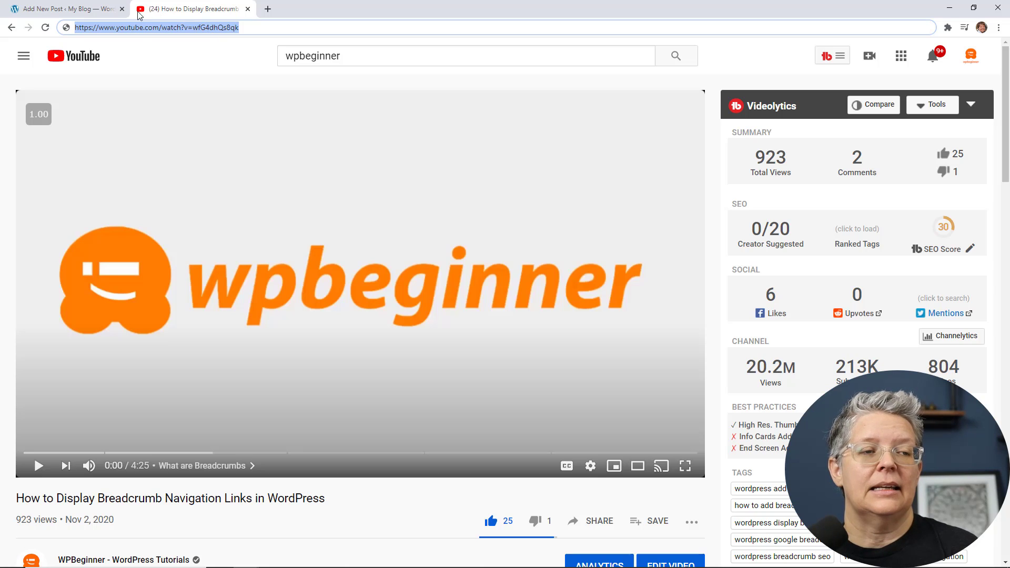
{"action": "right_click", "coordinate": [141, 30]}
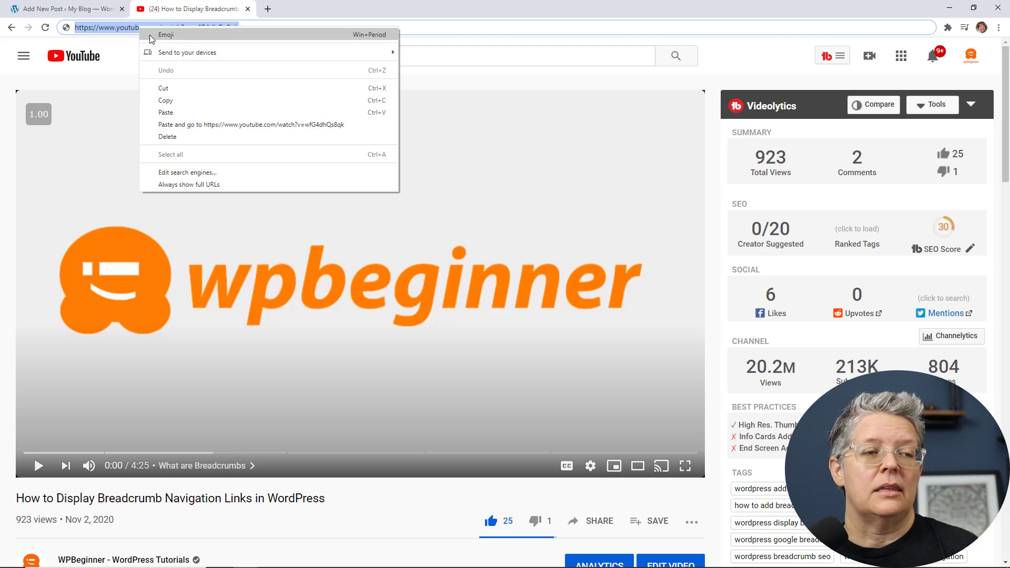
{"action": "left_click", "coordinate": [188, 103]}
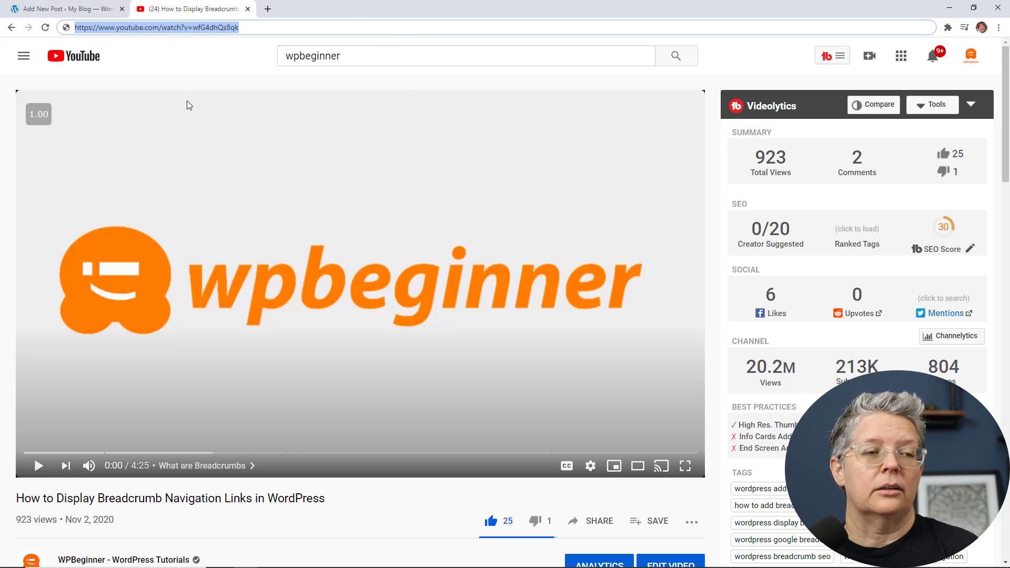
{"action": "left_click", "coordinate": [73, 9]}
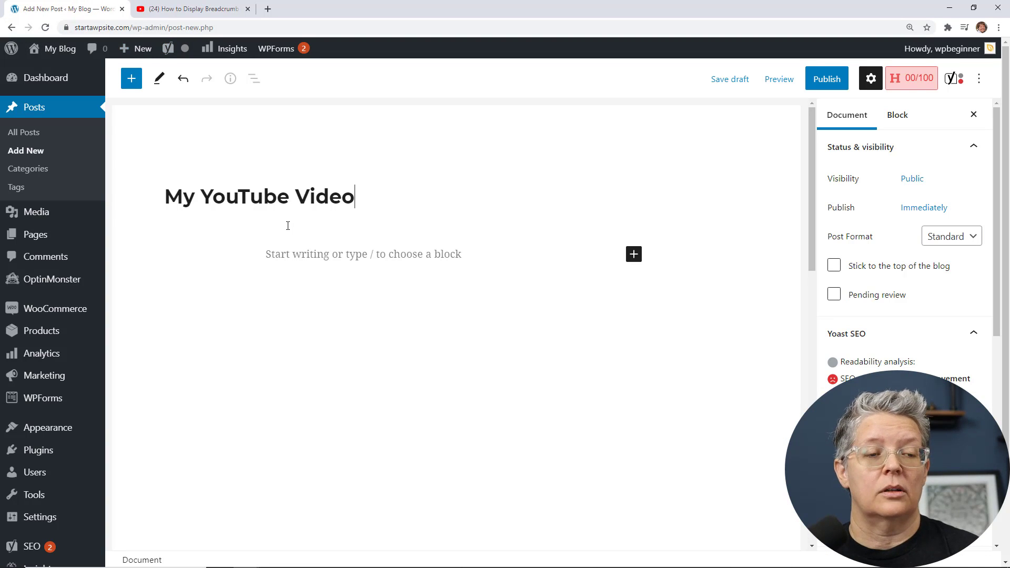
- Paste the YouTube URL into an empty paragraph in the post body to embed the video
{"action": "left_click", "coordinate": [273, 258]}
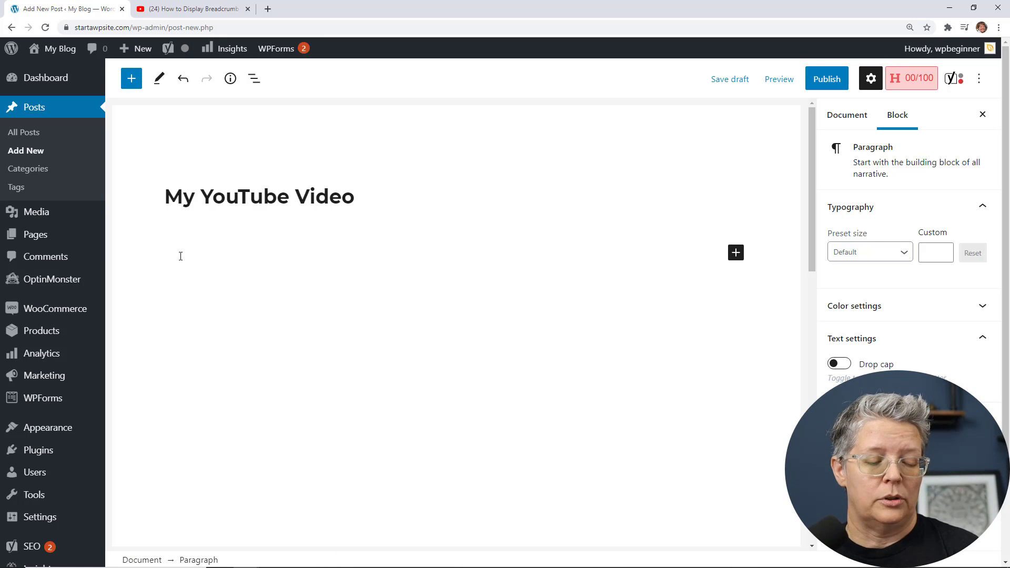
{"action": "key", "text": "ctrl+v"}
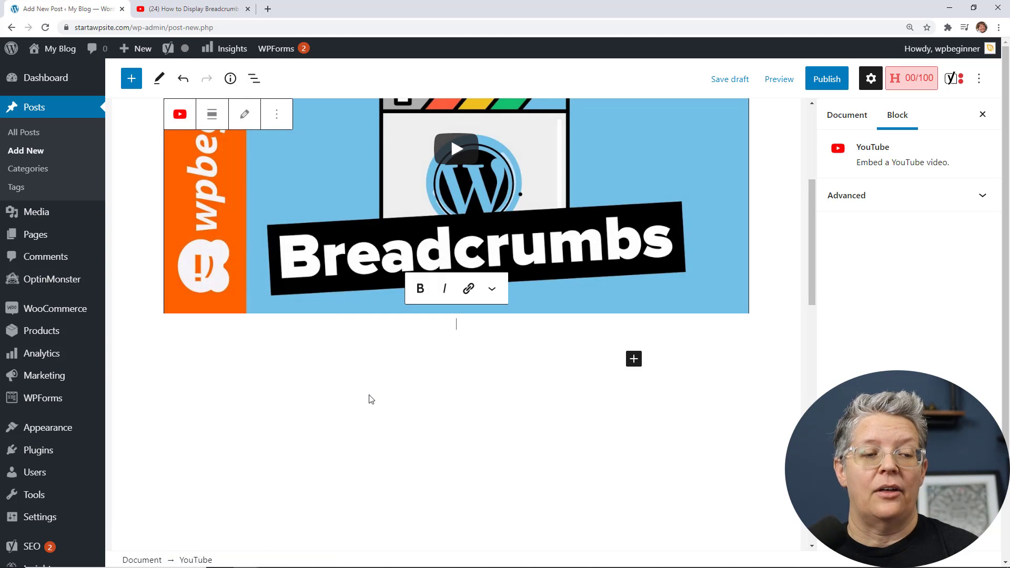
{"action": "scroll", "coordinate": [370, 399], "scroll_direction": "up", "scroll_amount": 5}
{"action": "scroll", "coordinate": [370, 398], "scroll_direction": "down", "scroll_amount": 2}
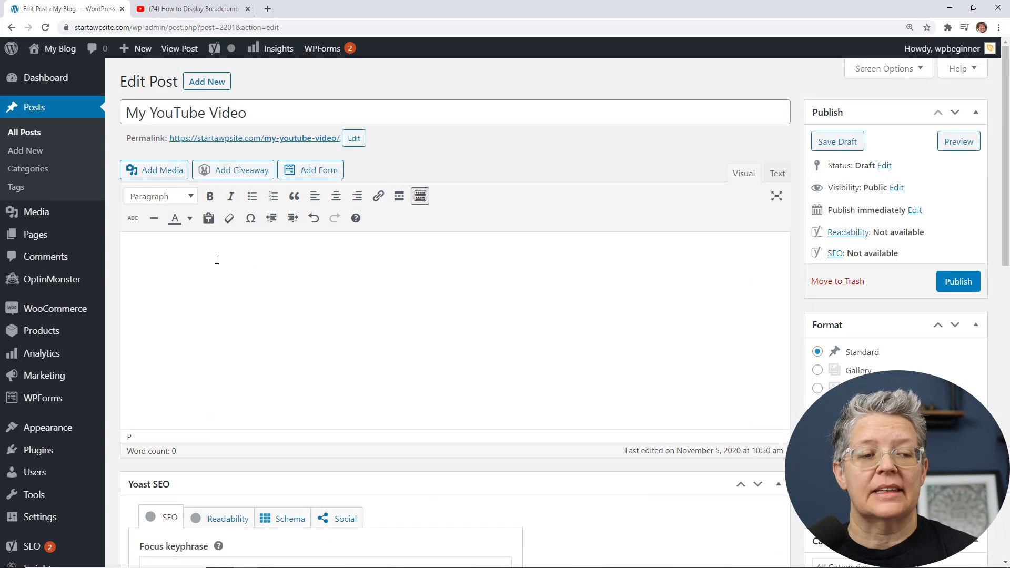
- Paste the breadcrumb video's YouTube link into the classic editor's Visual body to embed it
{"action": "right_click", "coordinate": [215, 258]}
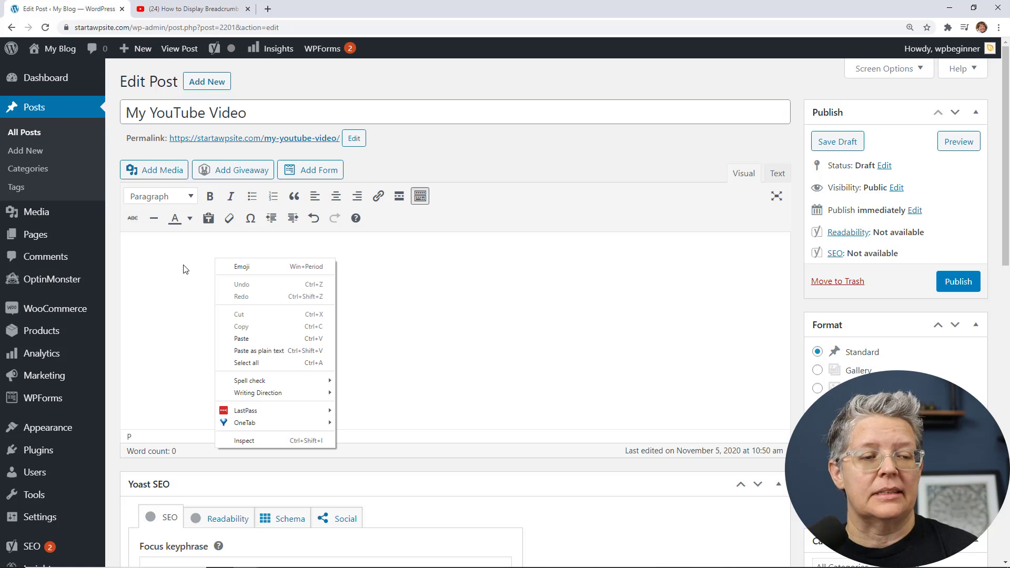
{"action": "left_click", "coordinate": [247, 339]}
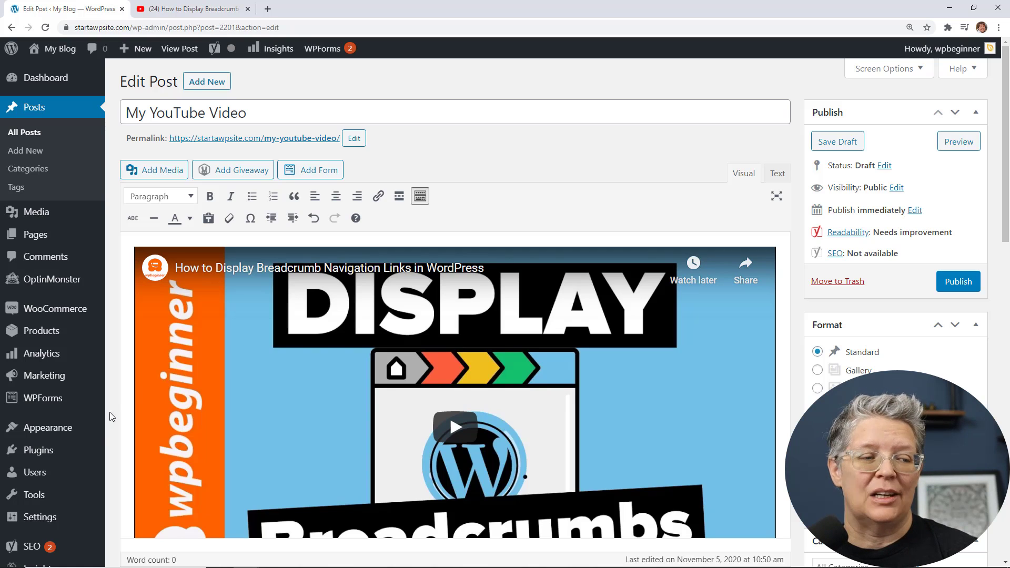
{"action": "mouse_move", "coordinate": [96, 436]}
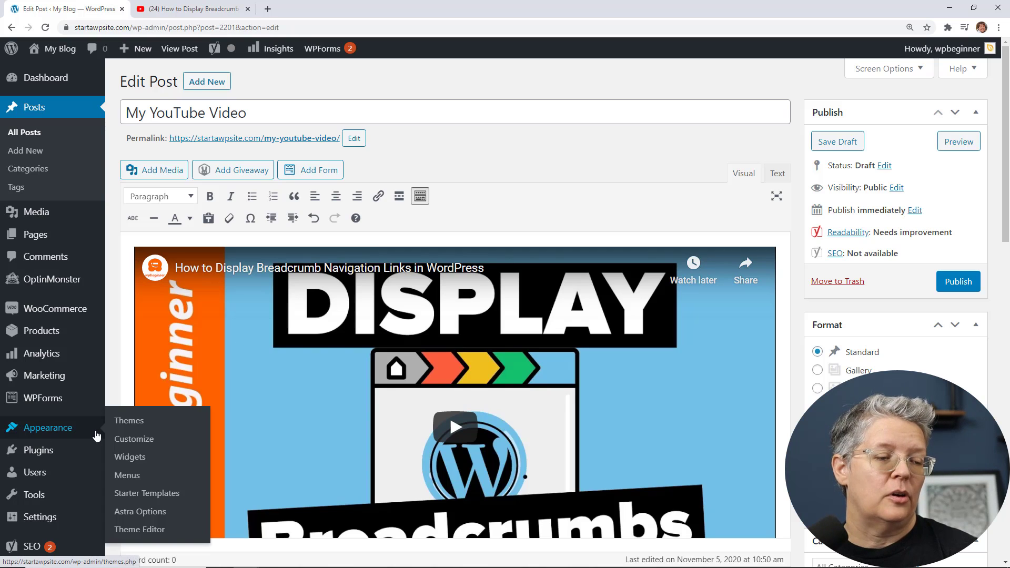
- Add a Text widget to the Main Sidebar on the Widgets page
{"action": "left_click", "coordinate": [122, 453]}
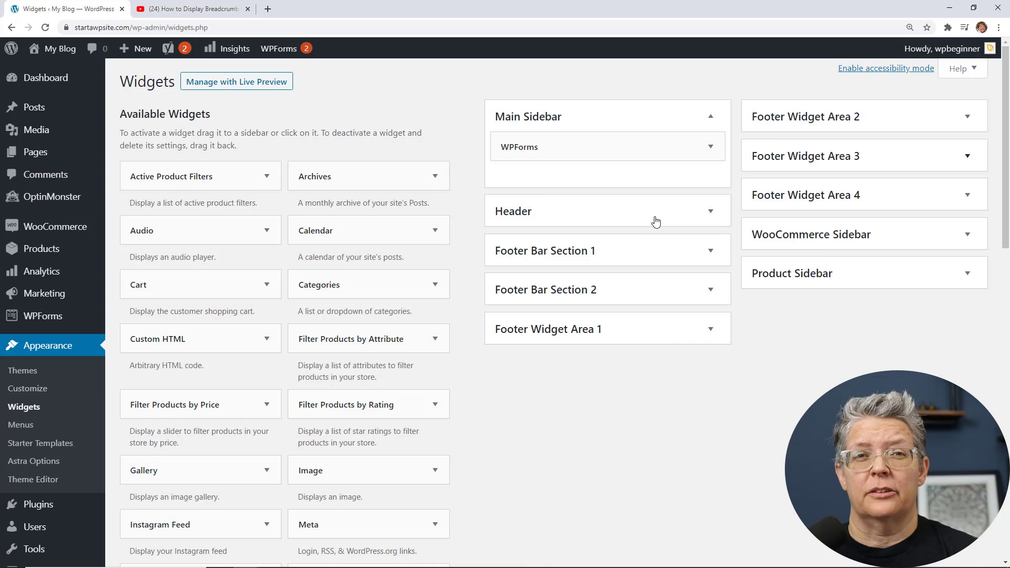
{"action": "scroll", "coordinate": [484, 394], "scroll_direction": "down", "scroll_amount": 2}
{"action": "scroll", "coordinate": [484, 395], "scroll_direction": "down", "scroll_amount": 9}
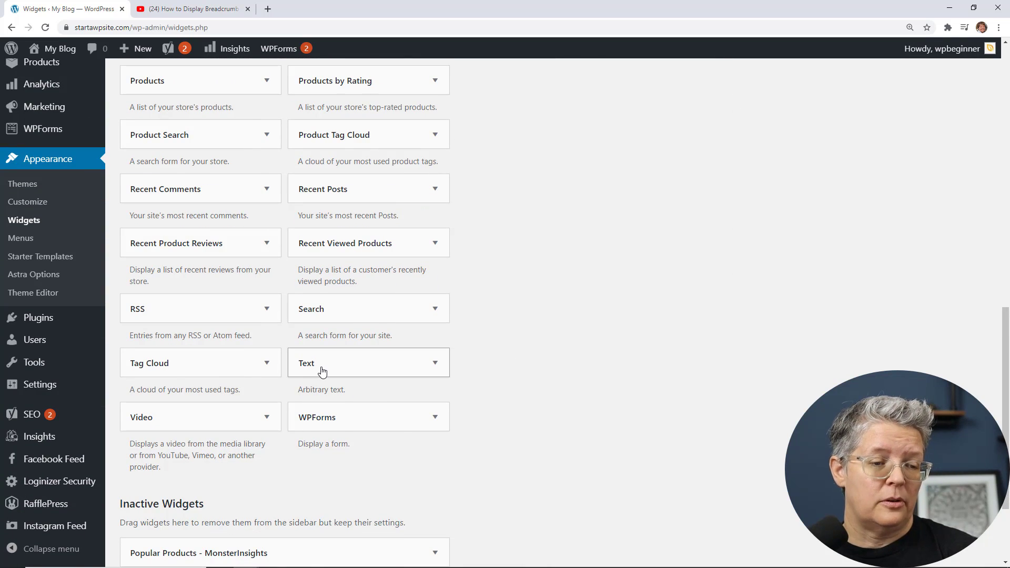
{"action": "left_click_drag", "start_coordinate": [322, 372], "coordinate": [537, 186]}
- Paste the YouTube video link into the Text widget and save it
{"action": "left_click", "coordinate": [541, 313]}
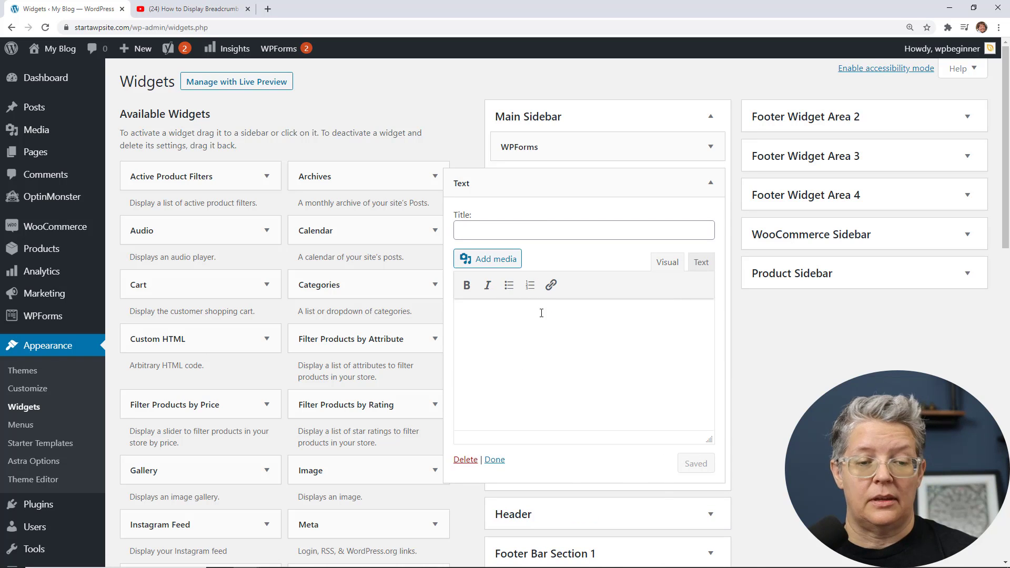
{"action": "right_click", "coordinate": [542, 313]}
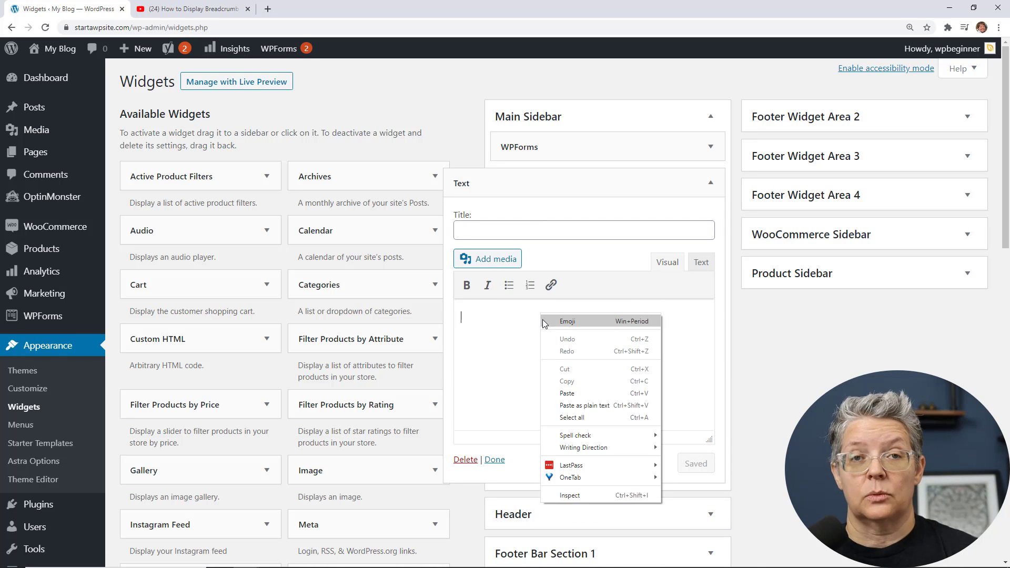
{"action": "left_click", "coordinate": [567, 394]}
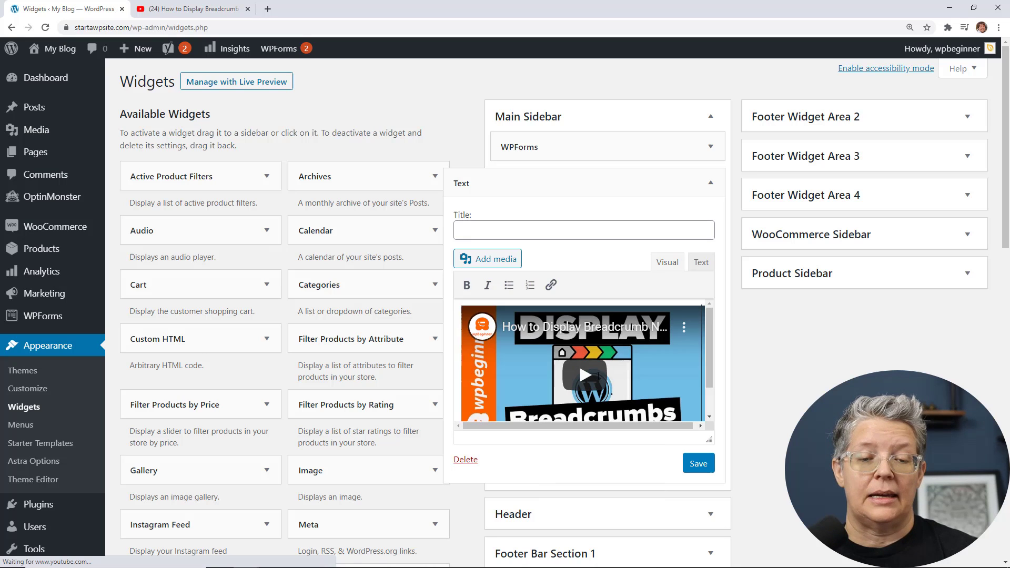
{"action": "scroll", "coordinate": [590, 374], "scroll_direction": "down", "scroll_amount": 1}
{"action": "scroll", "coordinate": [590, 374], "scroll_direction": "down", "scroll_amount": 1}
{"action": "scroll", "coordinate": [591, 374], "scroll_direction": "up", "scroll_amount": 2}
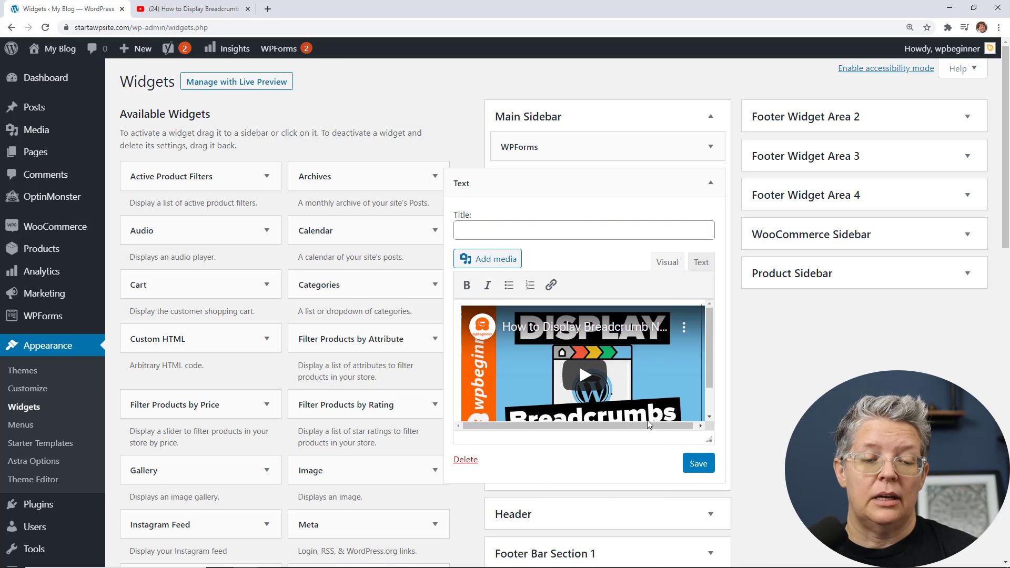
{"action": "left_click", "coordinate": [699, 466]}
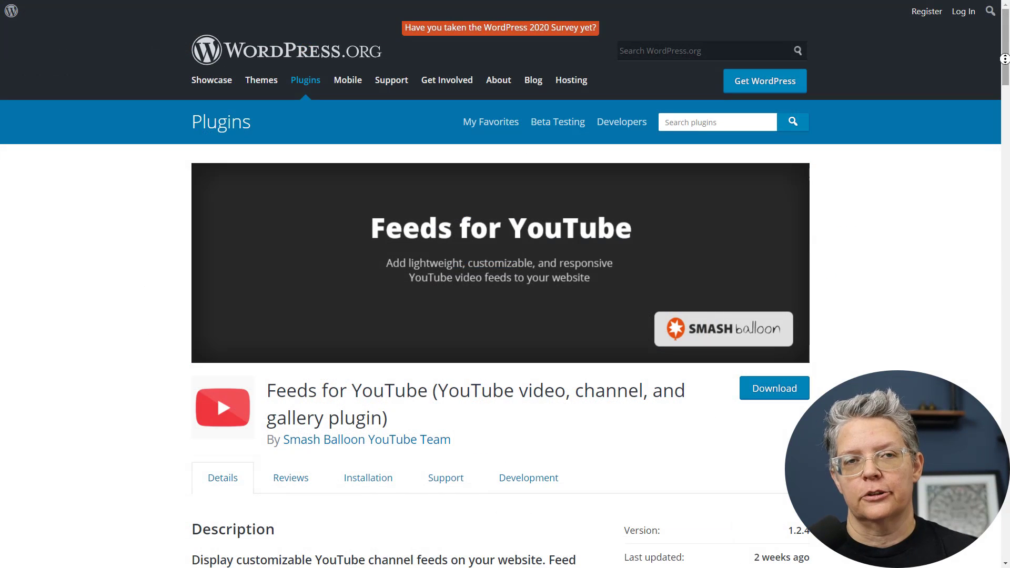
- Scroll through the Feeds for YouTube plugin page's description and details
{"action": "left_click_drag", "start_coordinate": [1005, 59], "coordinate": [1007, 80]}
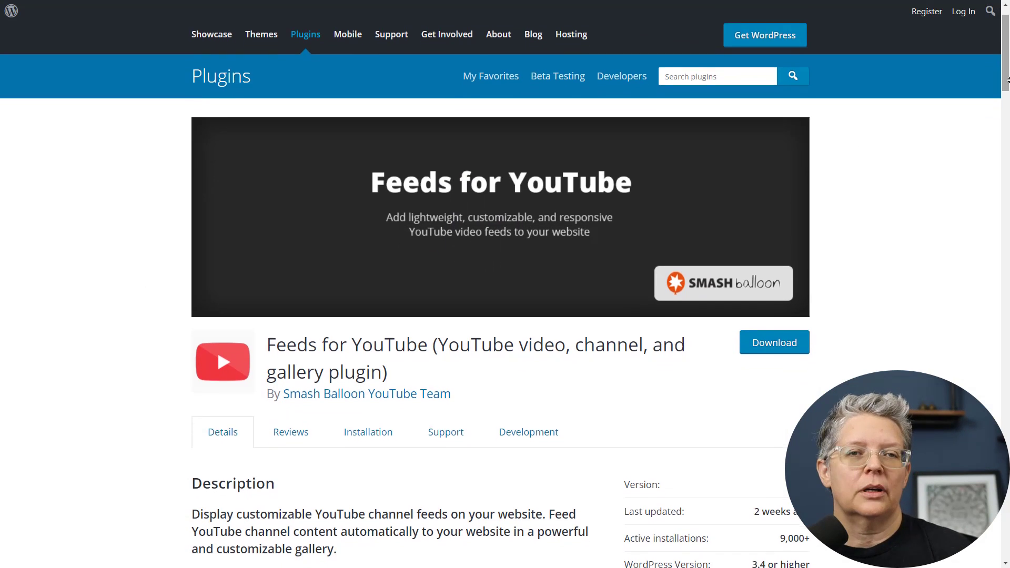
{"action": "scroll", "coordinate": [1007, 80], "scroll_direction": "down", "scroll_amount": 3}
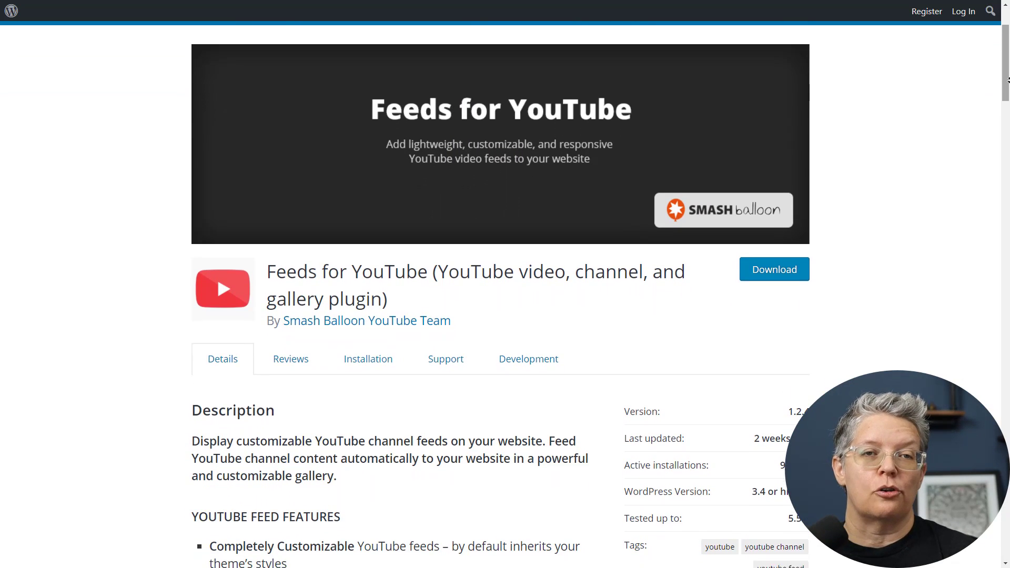
{"action": "scroll", "coordinate": [1007, 80], "scroll_direction": "down", "scroll_amount": 3}
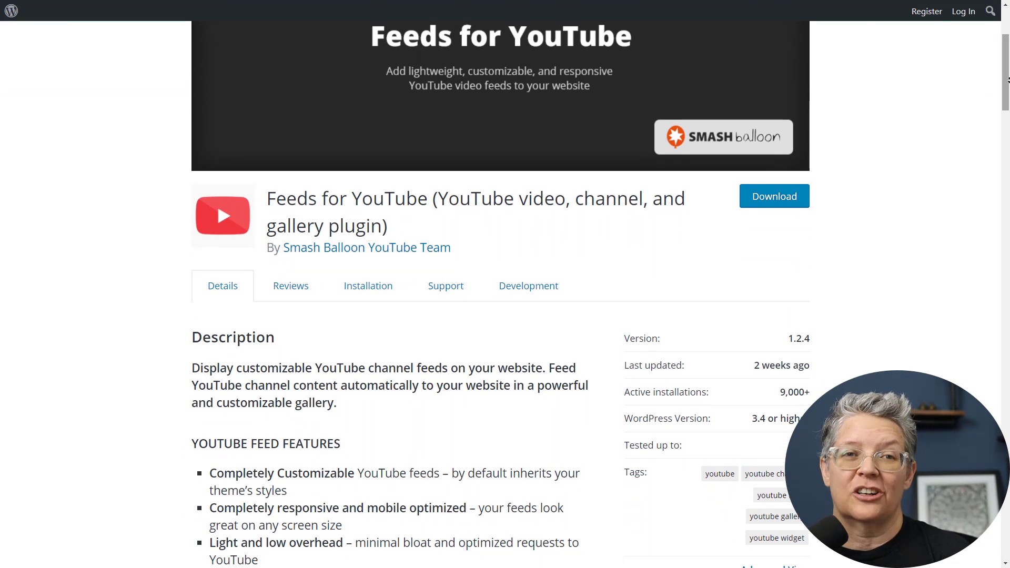
{"action": "scroll", "coordinate": [1007, 80], "scroll_direction": "down", "scroll_amount": 2}
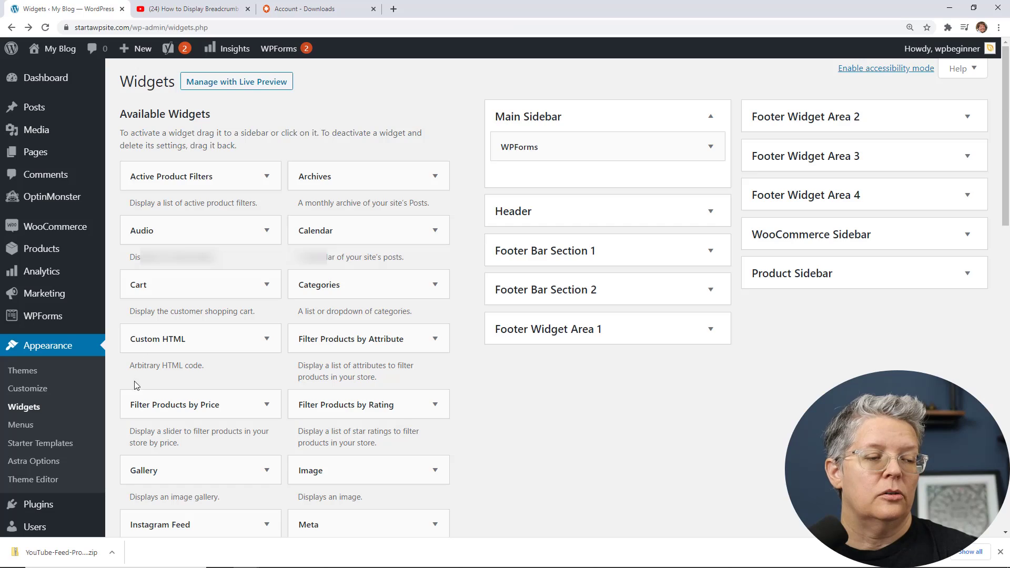
- Scroll down the Smash Balloon account's Downloads page
{"action": "scroll", "coordinate": [113, 471], "scroll_direction": "down", "scroll_amount": 1}
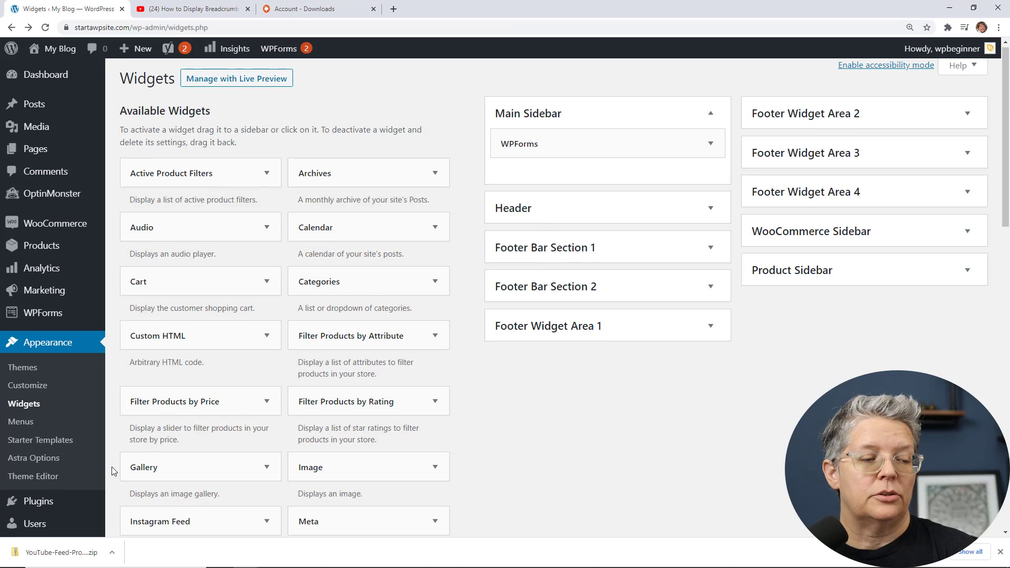
- Upload YouTube-Feed-Pro-1.2.2-Developer.zip under Plugins > Add New, install it, and activate it
{"action": "scroll", "coordinate": [111, 474], "scroll_direction": "down", "scroll_amount": 1}
{"action": "mouse_move", "coordinate": [63, 455]}
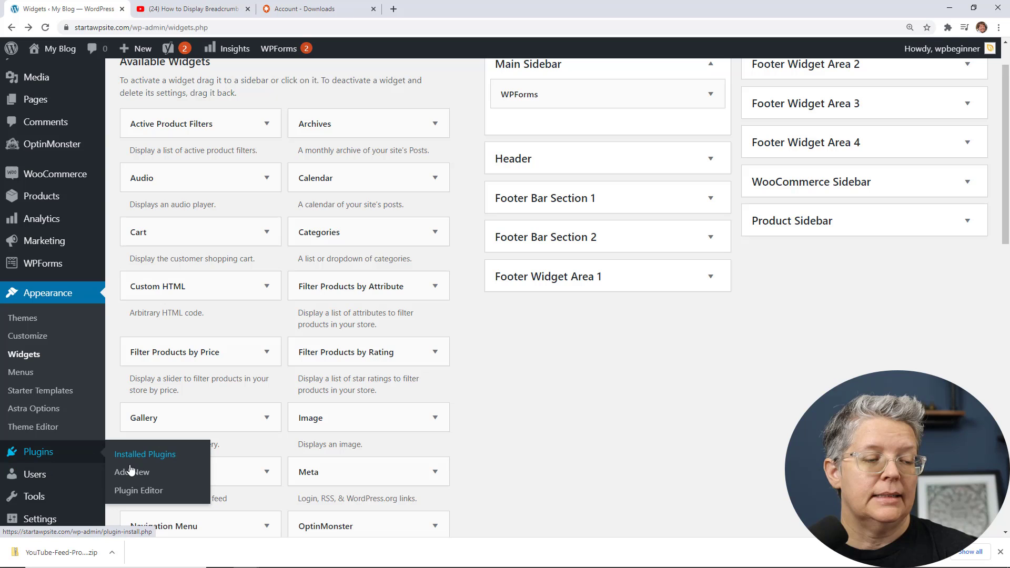
{"action": "left_click", "coordinate": [133, 472]}
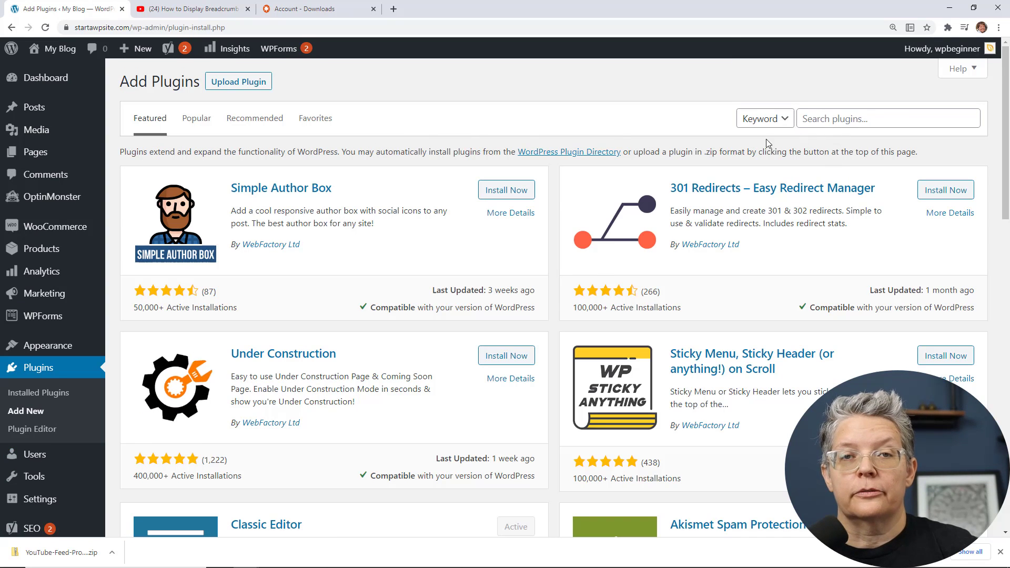
{"action": "left_click", "coordinate": [243, 83]}
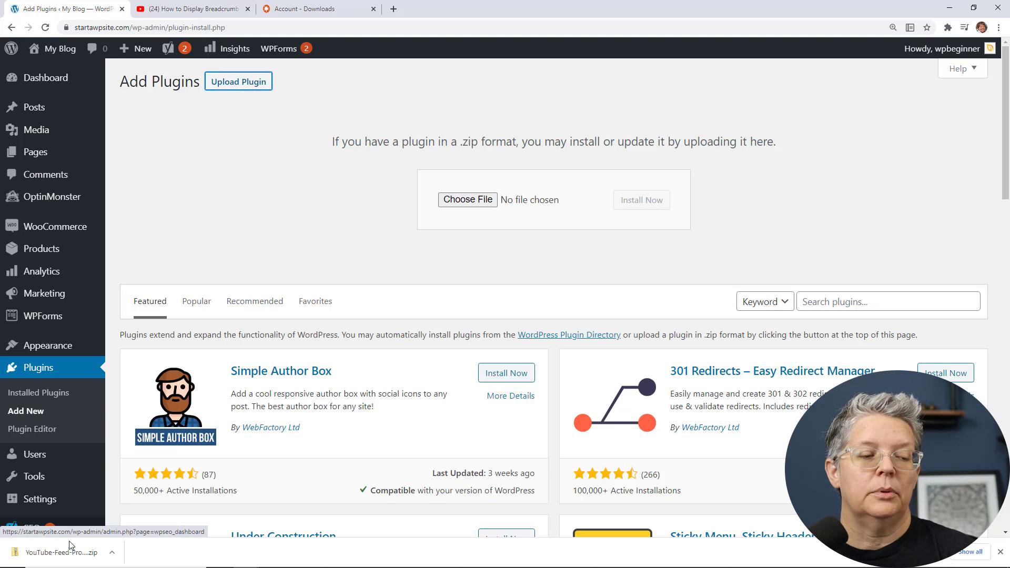
{"action": "left_click_drag", "start_coordinate": [51, 552], "coordinate": [475, 200]}
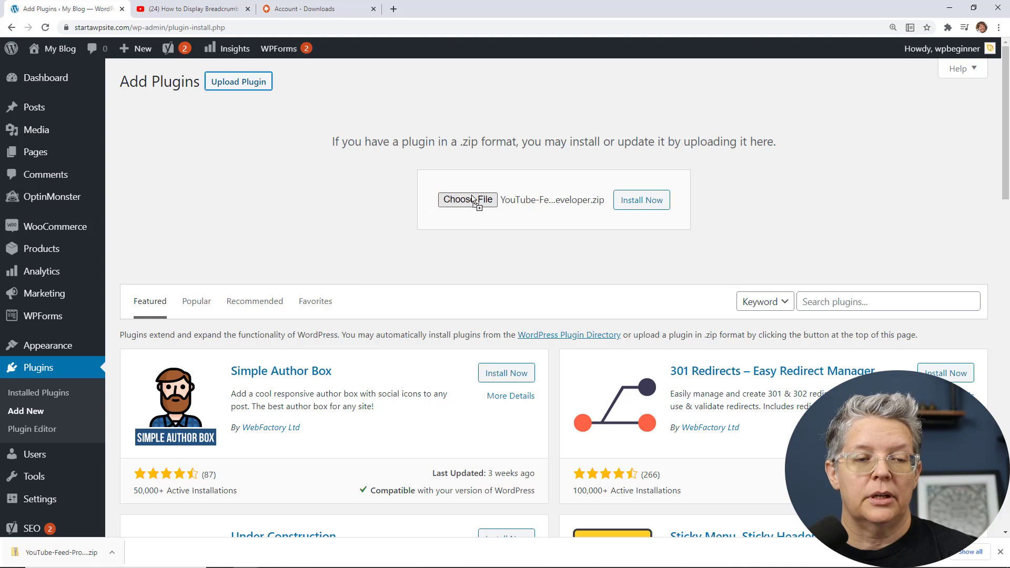
{"action": "left_click", "coordinate": [655, 202]}
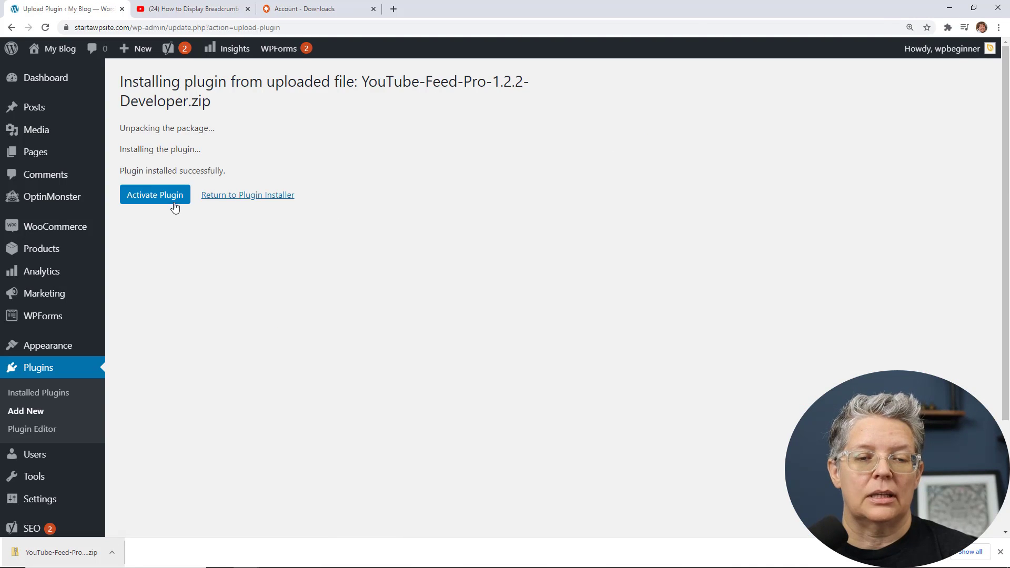
{"action": "left_click", "coordinate": [174, 203]}
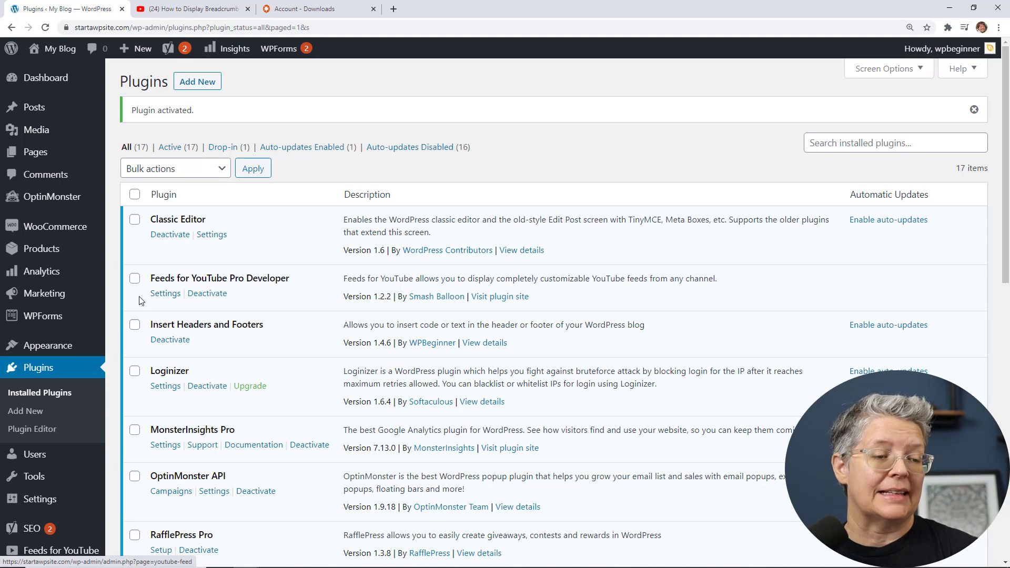
- Go to the Feeds for YouTube License settings page
{"action": "scroll", "coordinate": [87, 308], "scroll_direction": "down", "scroll_amount": 3}
{"action": "mouse_move", "coordinate": [73, 415]}
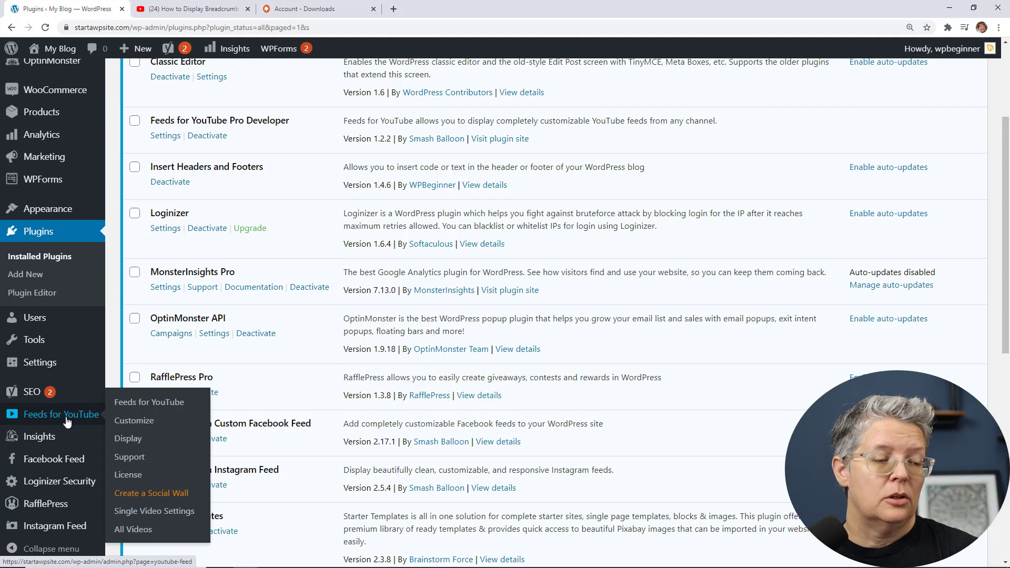
{"action": "left_click", "coordinate": [148, 494]}
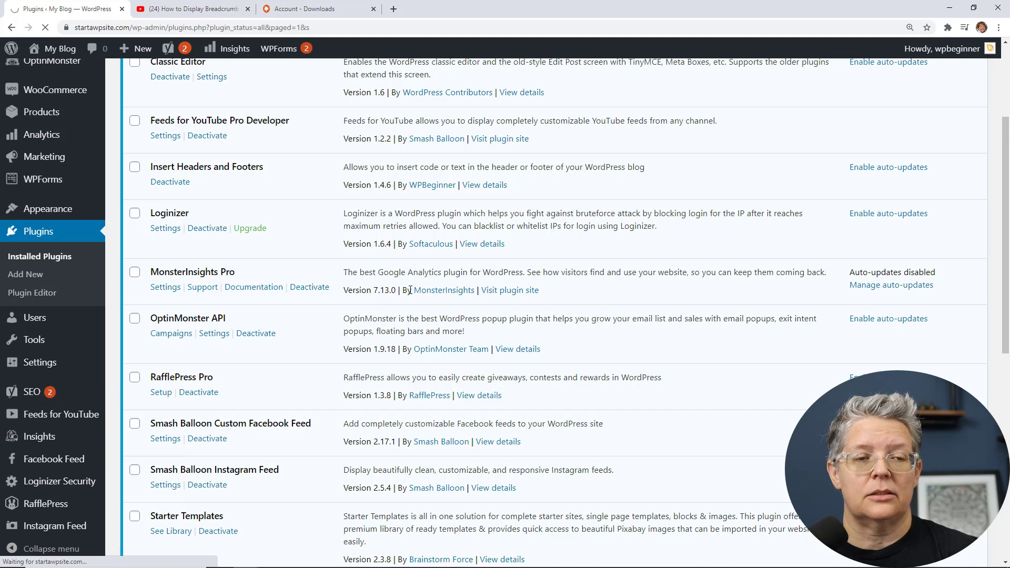
- Paste the license key and activate the Feeds for YouTube license
{"action": "right_click", "coordinate": [395, 183]}
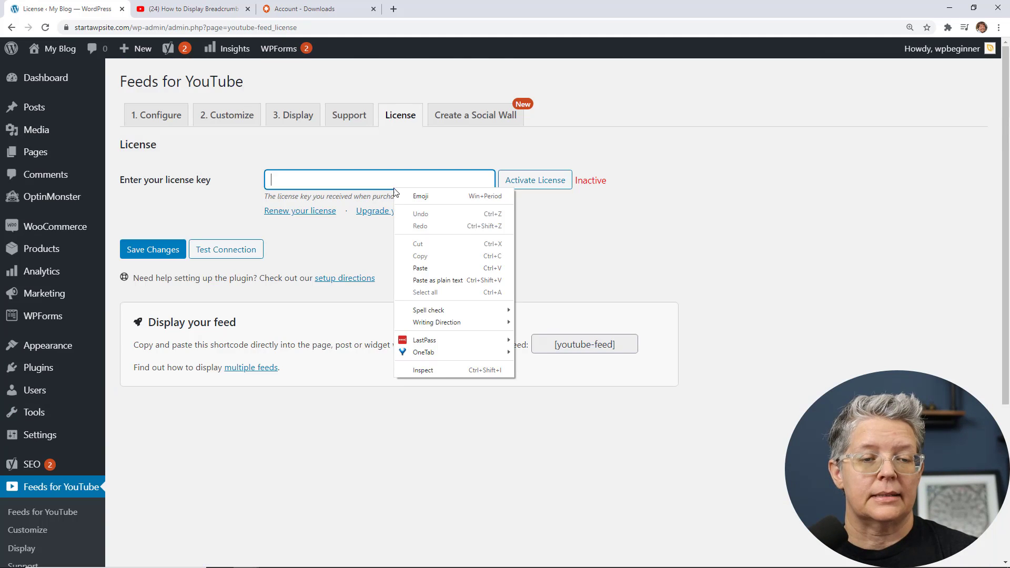
{"action": "left_click", "coordinate": [427, 264]}
{"action": "left_click", "coordinate": [512, 189]}
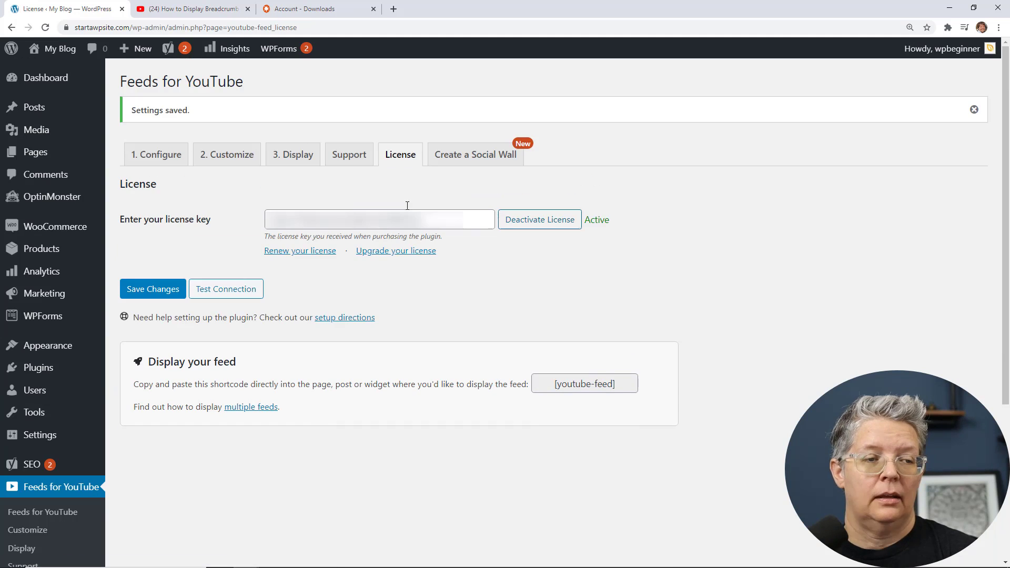
- Connect the WPBeginner YouTube channel through Google sign-in on Configure and save the settings
{"action": "left_click", "coordinate": [158, 158]}
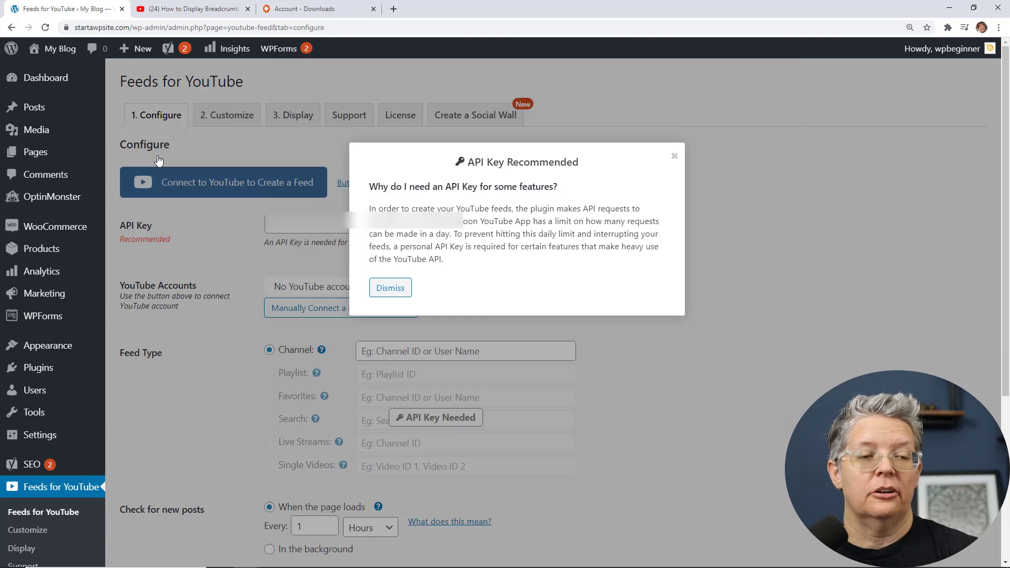
{"action": "left_click", "coordinate": [158, 160]}
{"action": "left_click", "coordinate": [160, 182]}
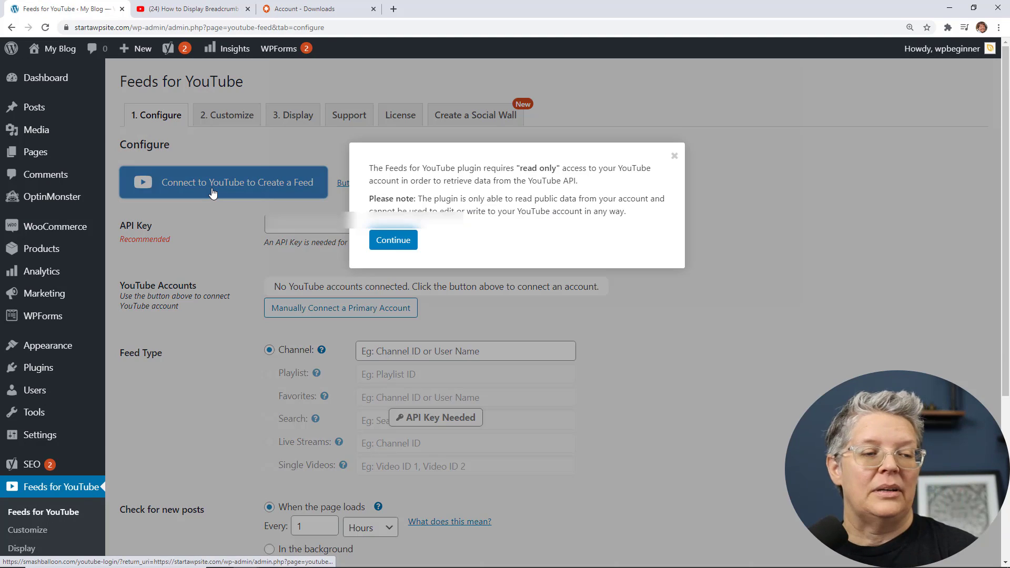
{"action": "left_click", "coordinate": [392, 240]}
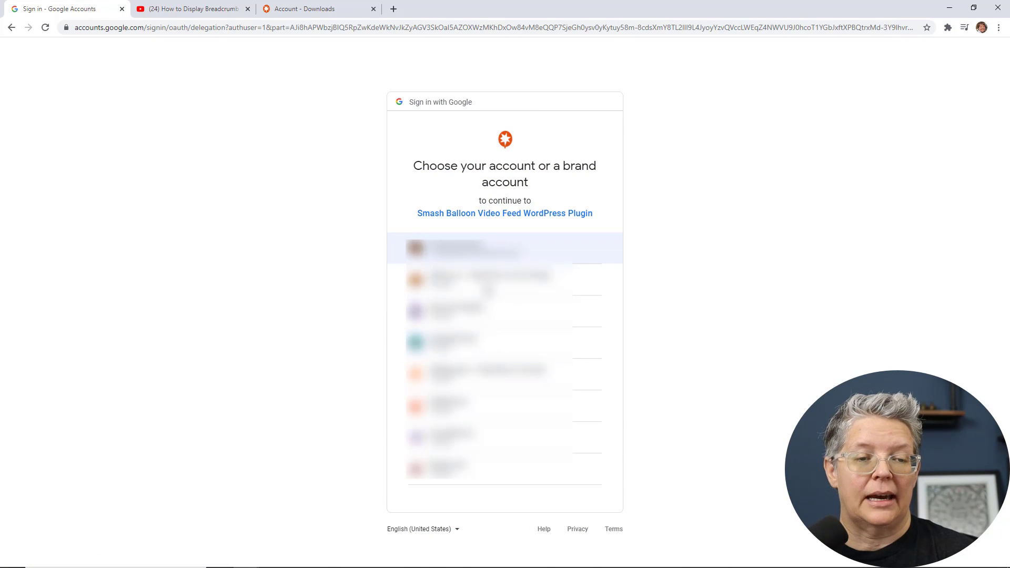
{"action": "left_click", "coordinate": [489, 363]}
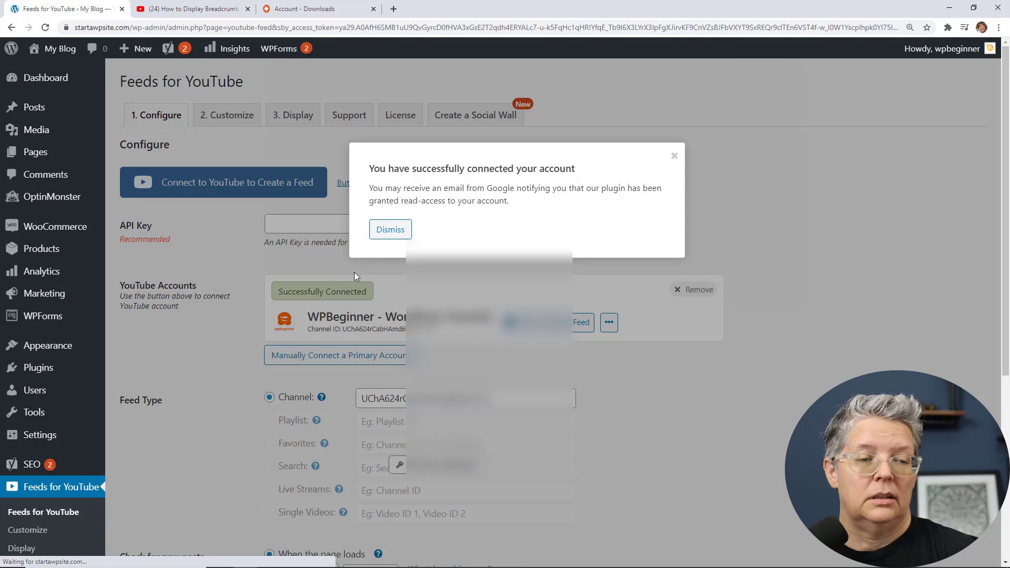
{"action": "left_click", "coordinate": [397, 234]}
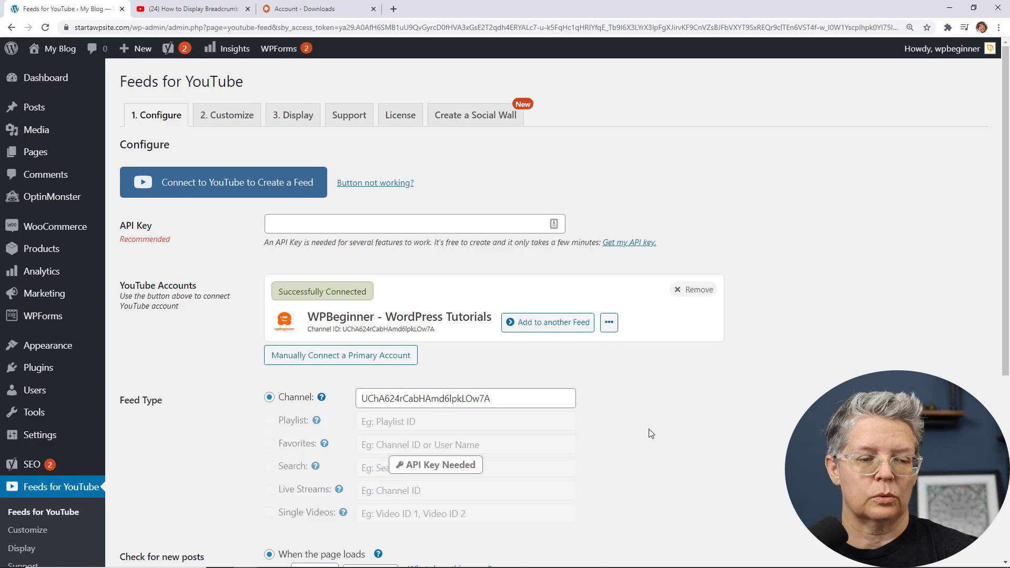
{"action": "scroll", "coordinate": [225, 349], "scroll_direction": "down", "scroll_amount": 5}
{"action": "left_click", "coordinate": [164, 349]}
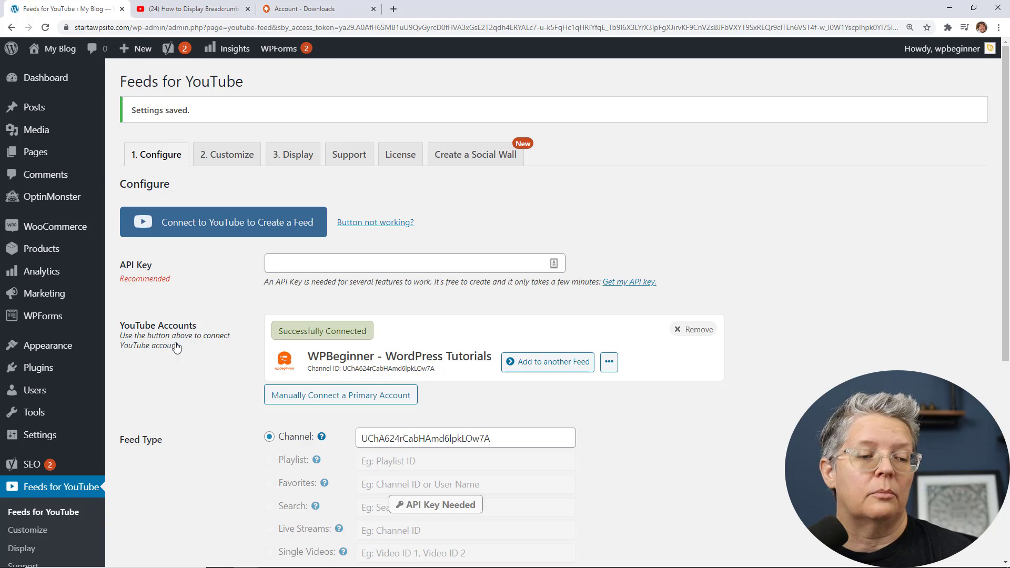
- Open the 'My YouTube Video' draft post from the All Posts list for editing
{"action": "mouse_move", "coordinate": [17, 107]}
{"action": "left_click", "coordinate": [116, 110]}
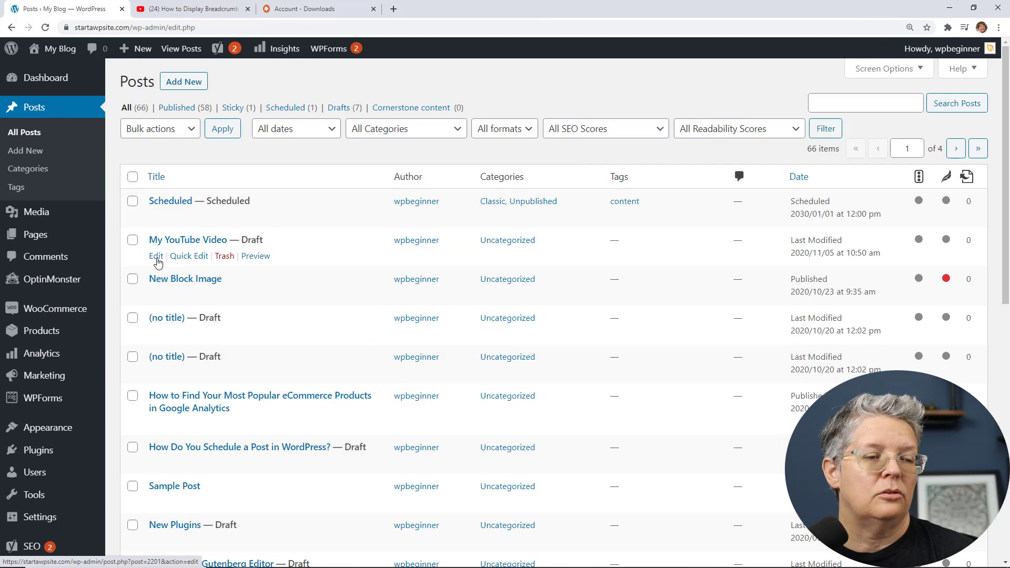
{"action": "left_click", "coordinate": [156, 258]}
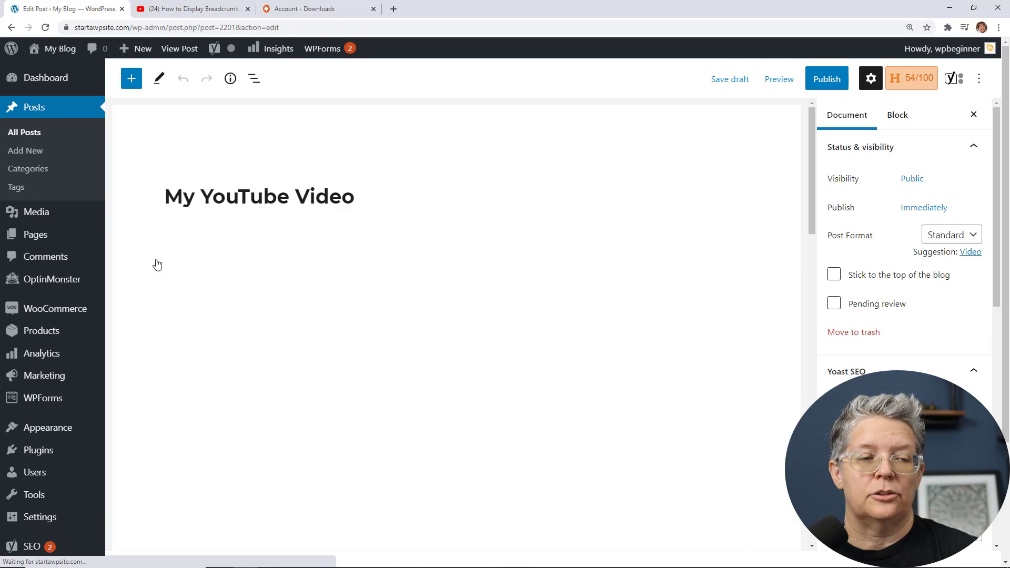
{"action": "scroll", "coordinate": [483, 264], "scroll_direction": "down", "scroll_amount": 8}
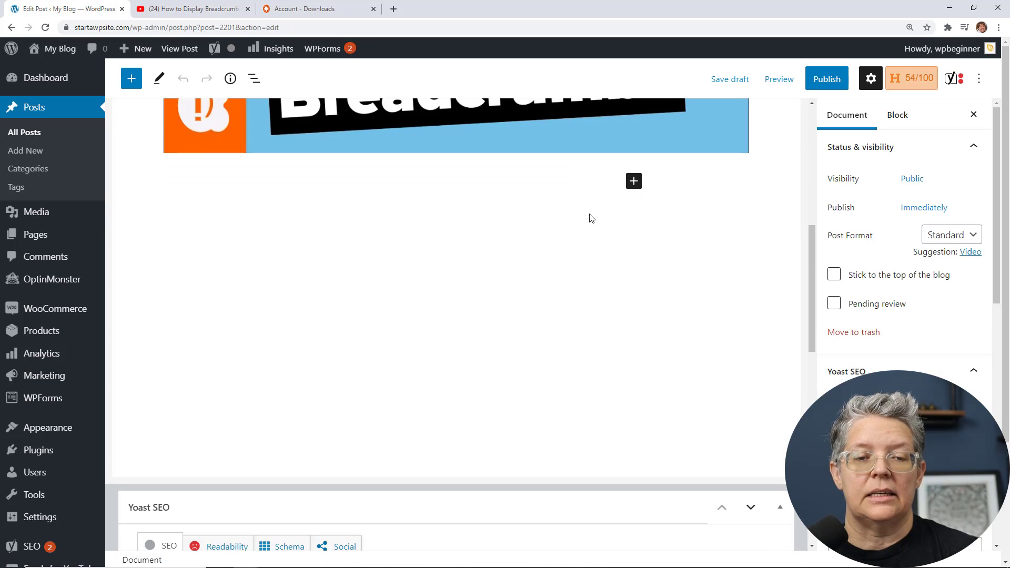
- Insert a Feeds for YouTube block below the embedded video, showing the WPBeginner channel grid
{"action": "left_click", "coordinate": [635, 184]}
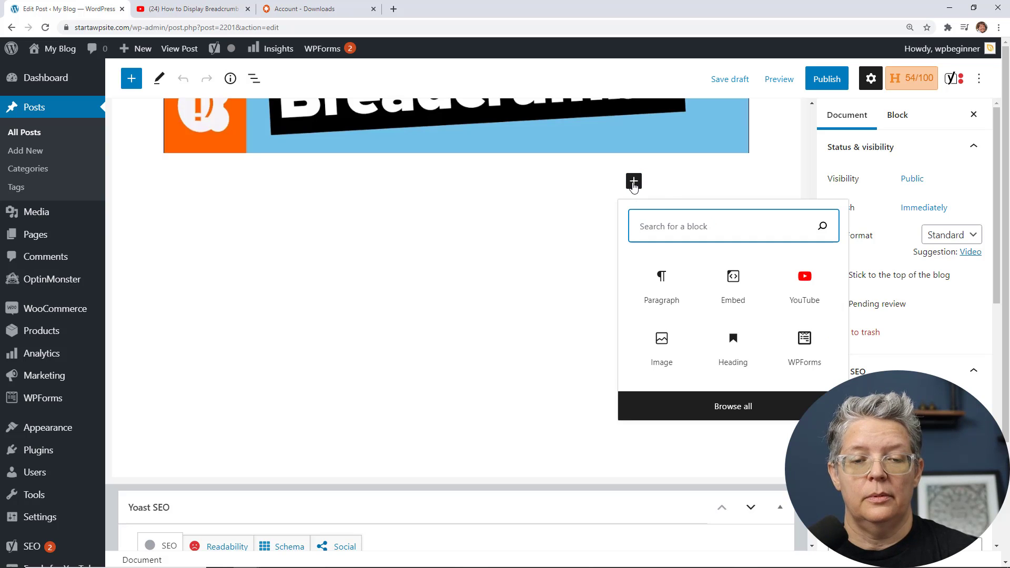
{"action": "type", "text": "feeds"}
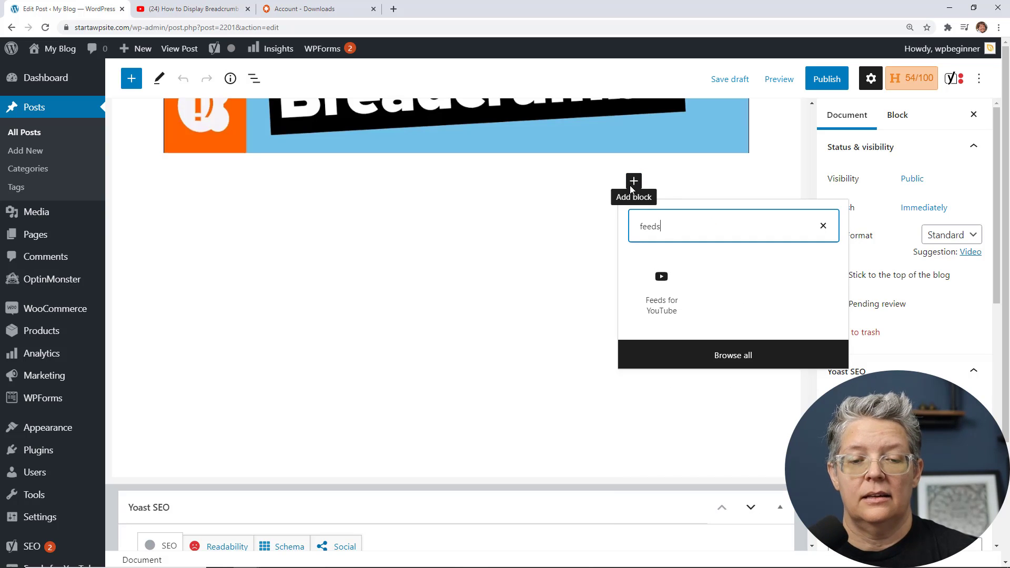
{"action": "left_click", "coordinate": [656, 308]}
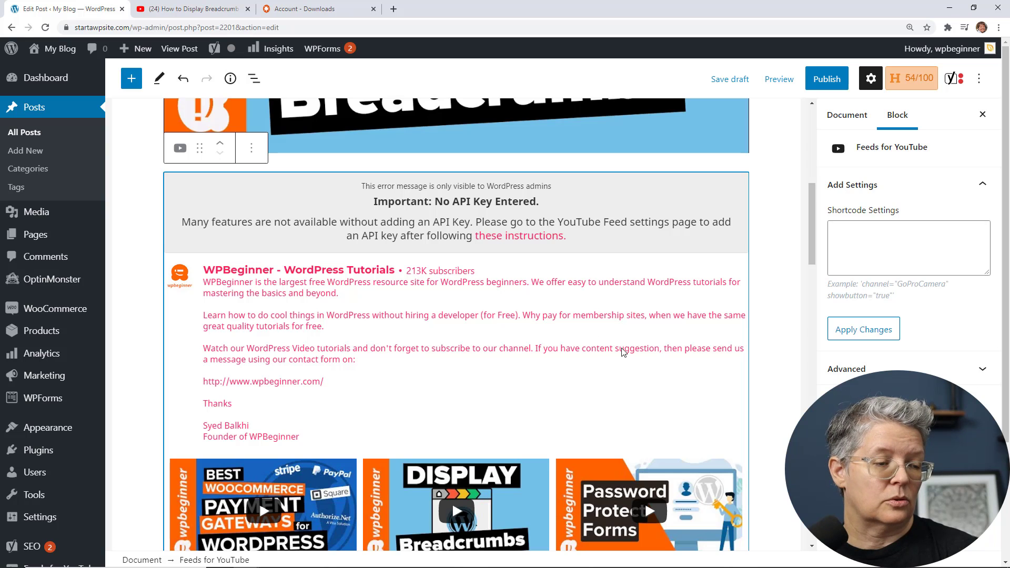
{"action": "scroll", "coordinate": [622, 369], "scroll_direction": "down", "scroll_amount": 6}
{"action": "scroll", "coordinate": [81, 463], "scroll_direction": "down", "scroll_amount": 2}
- In the Feeds for YouTube Customize settings, choose Carousel as the feed layout type
{"action": "mouse_move", "coordinate": [79, 465]}
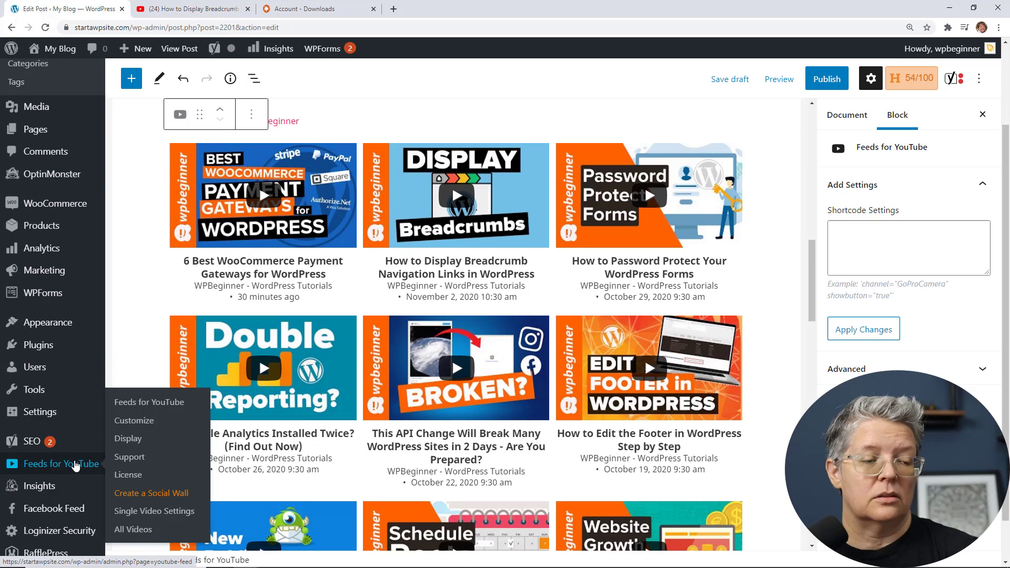
{"action": "left_click", "coordinate": [158, 424]}
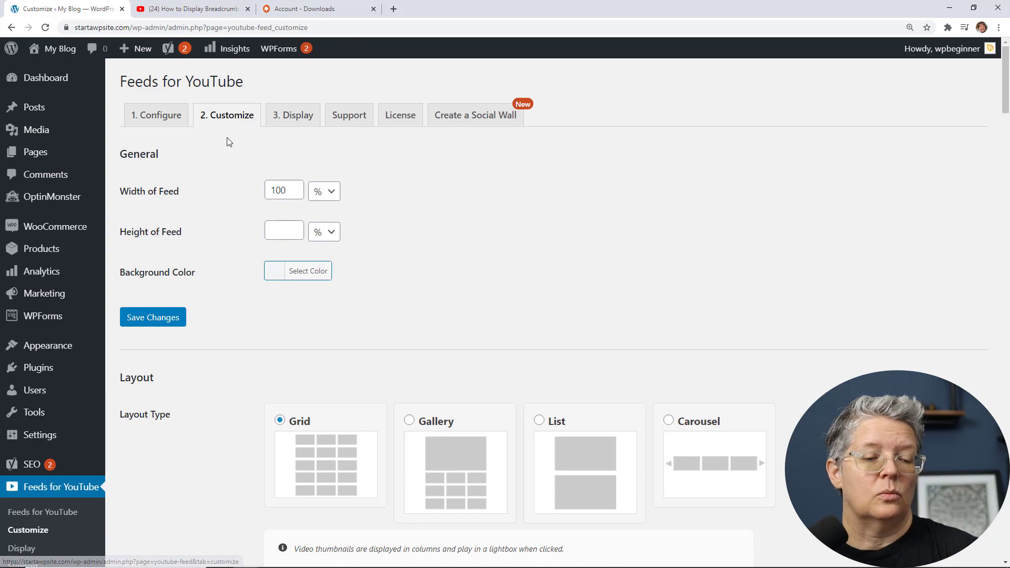
{"action": "scroll", "coordinate": [261, 299], "scroll_direction": "down", "scroll_amount": 1}
{"action": "scroll", "coordinate": [261, 299], "scroll_direction": "down", "scroll_amount": 2}
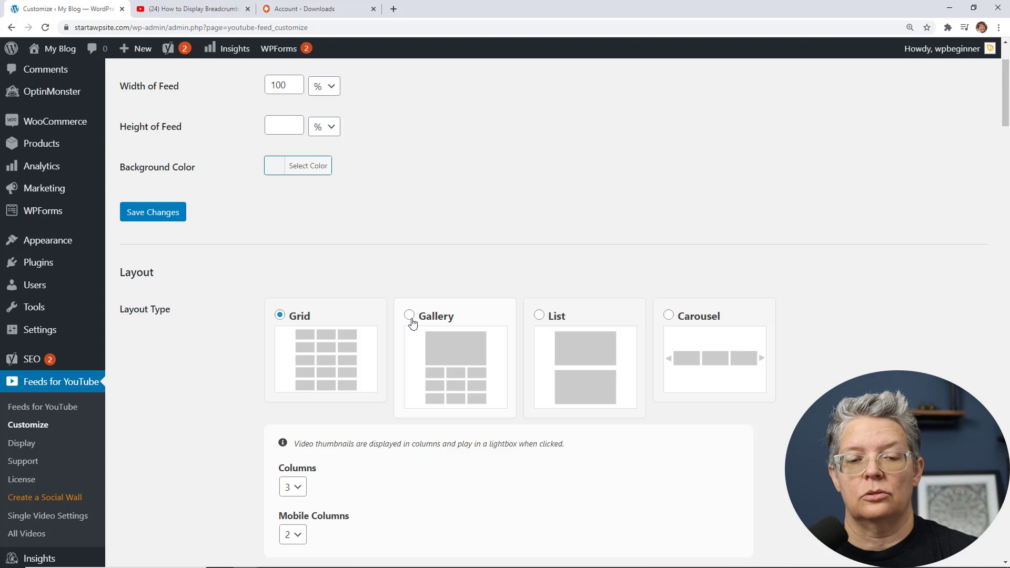
{"action": "left_click", "coordinate": [672, 318]}
{"action": "scroll", "coordinate": [374, 363], "scroll_direction": "down", "scroll_amount": 3}
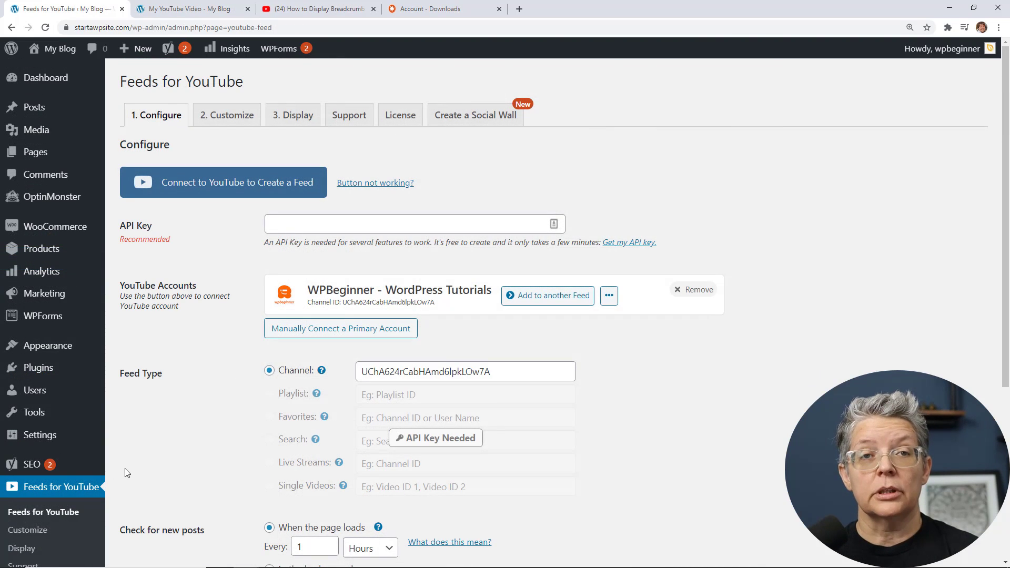
- Go to the Create a Social Wall tab and launch the Social Wall demo in a new tab
{"action": "left_click", "coordinate": [453, 115]}
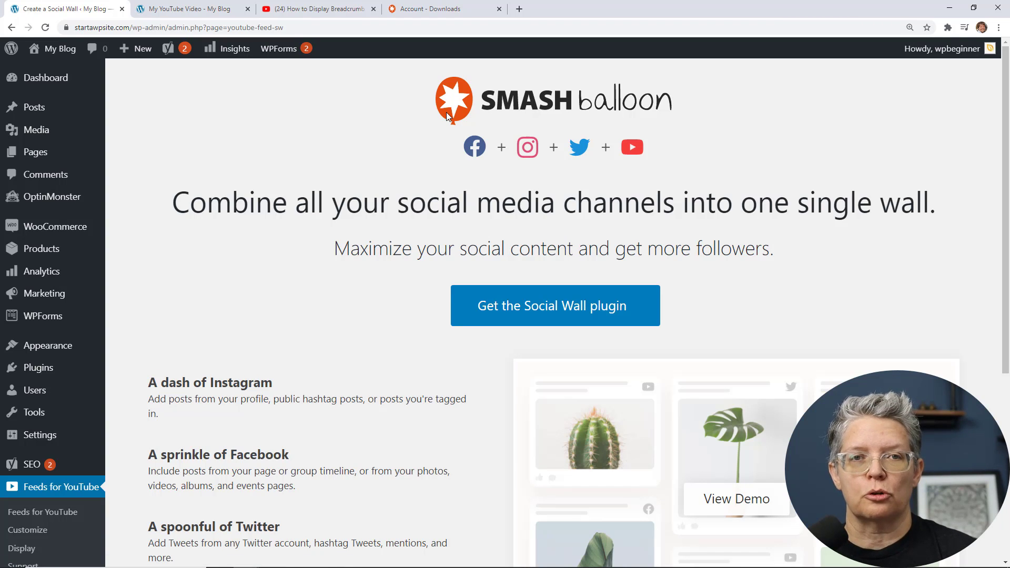
{"action": "scroll", "coordinate": [505, 198], "scroll_direction": "down", "scroll_amount": 5}
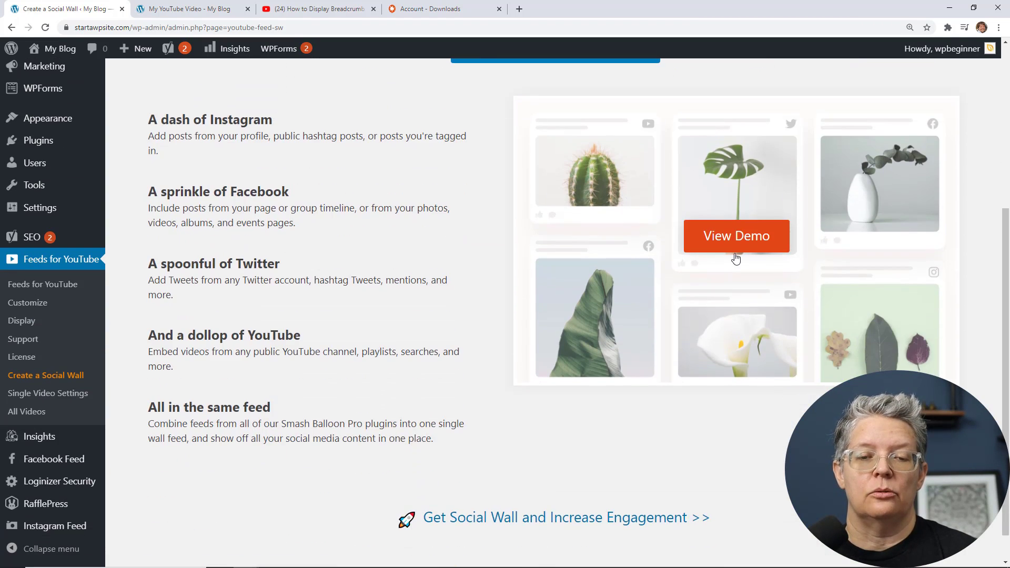
{"action": "left_click", "coordinate": [735, 258]}
- Browse the Social Wall Pro demo's combined social feeds, then return to the WordPress admin tab
{"action": "scroll", "coordinate": [710, 273], "scroll_direction": "down", "scroll_amount": 3}
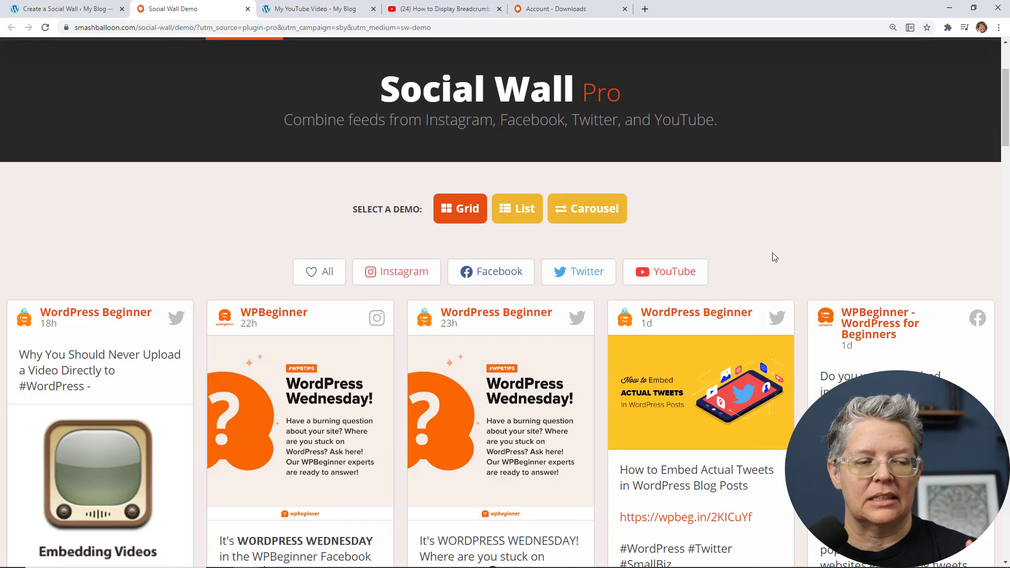
{"action": "scroll", "coordinate": [796, 246], "scroll_direction": "down", "scroll_amount": 1}
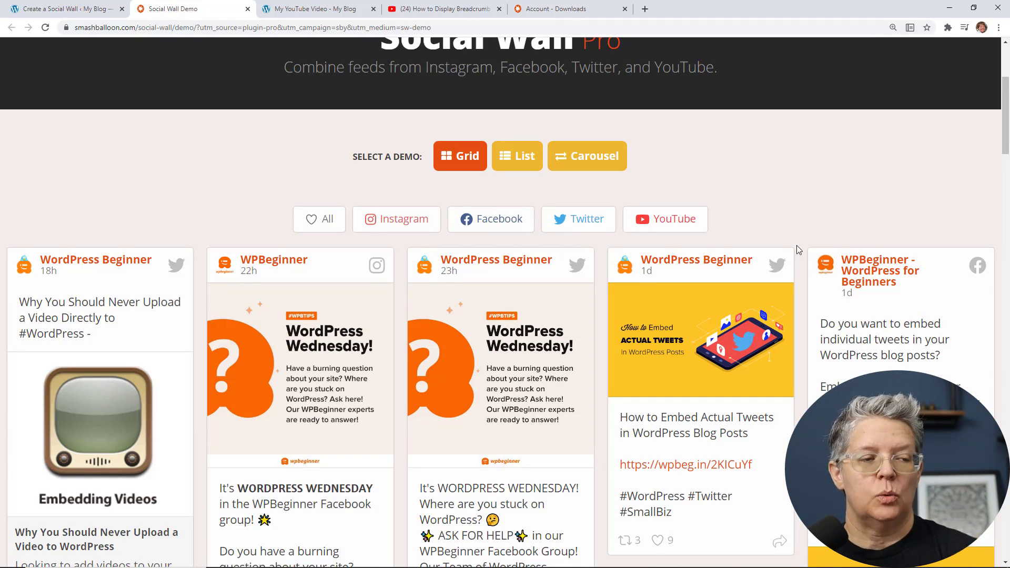
{"action": "scroll", "coordinate": [796, 245], "scroll_direction": "down", "scroll_amount": 5}
{"action": "scroll", "coordinate": [803, 272], "scroll_direction": "down", "scroll_amount": 13}
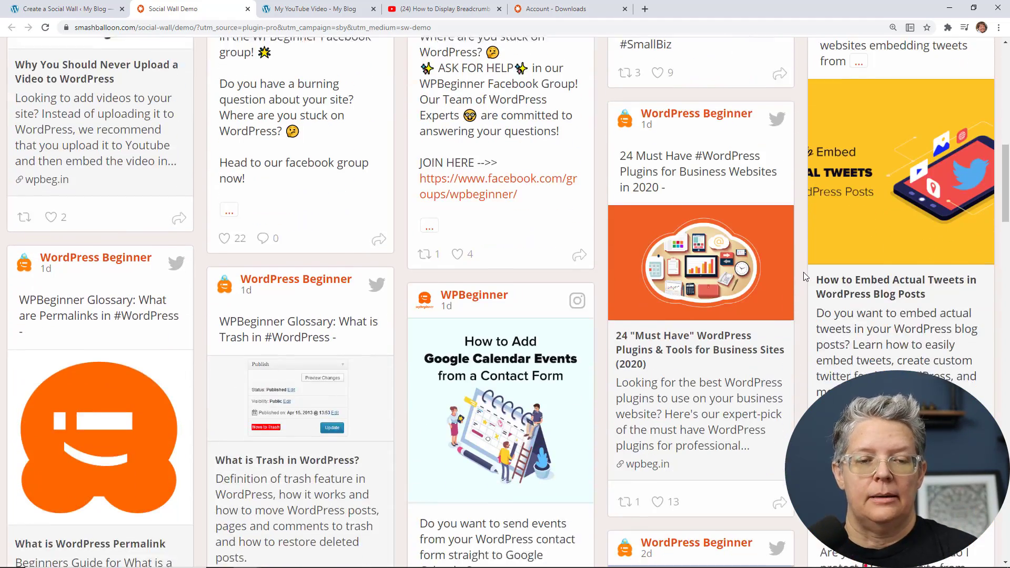
{"action": "scroll", "coordinate": [803, 276], "scroll_direction": "down", "scroll_amount": 1}
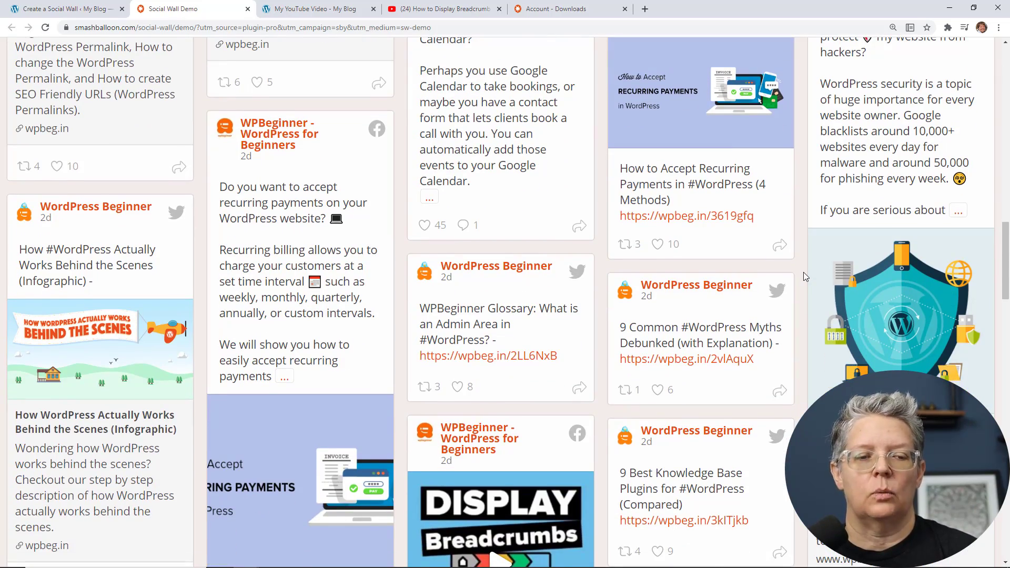
{"action": "scroll", "coordinate": [803, 273], "scroll_direction": "up", "scroll_amount": 18}
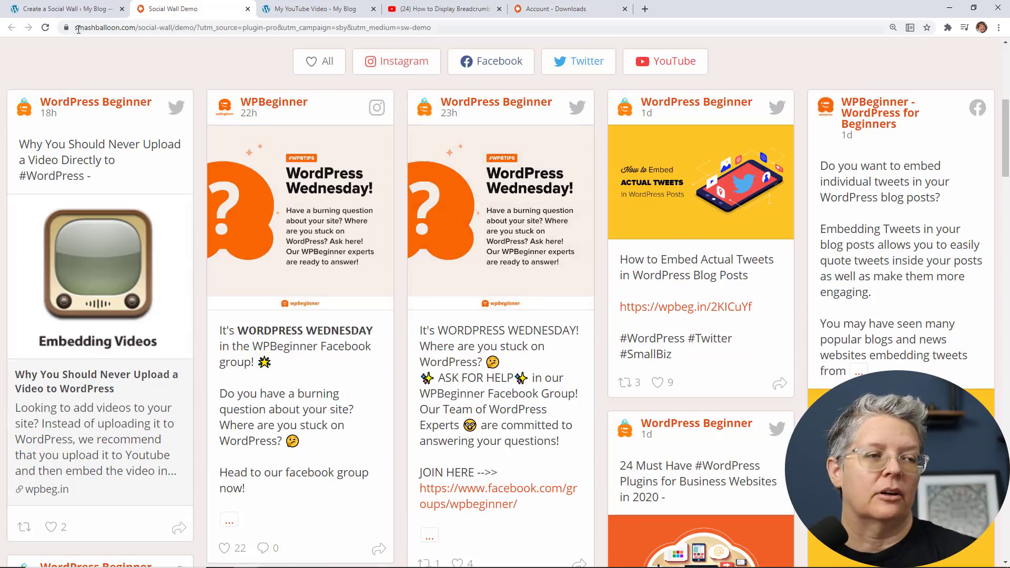
{"action": "left_click", "coordinate": [73, 9]}
{"action": "scroll", "coordinate": [478, 95], "scroll_direction": "up", "scroll_amount": 5}
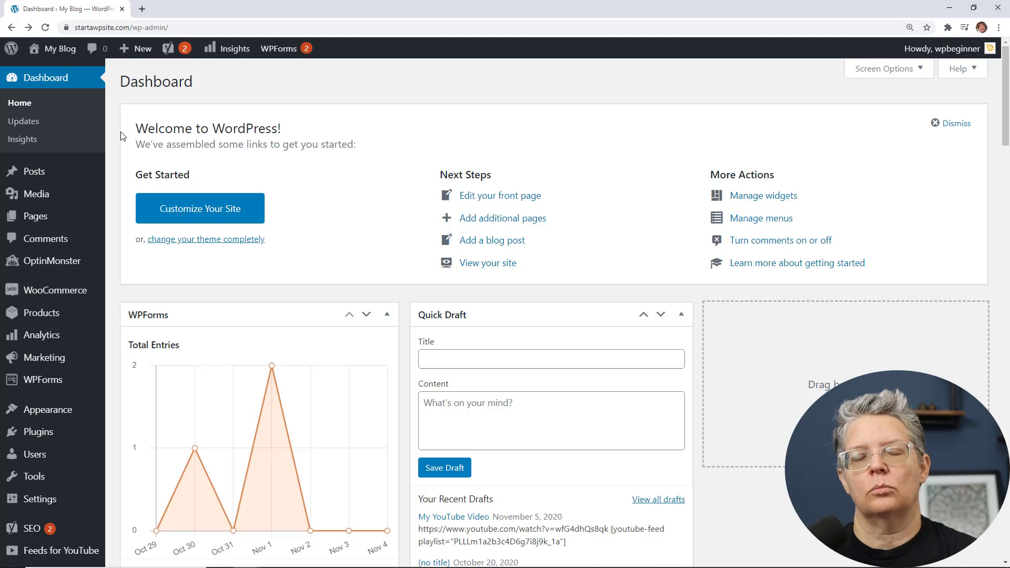
- Search for 'lazy load for videos' in Add New Plugins, then install and activate it
{"action": "mouse_move", "coordinate": [110, 436]}
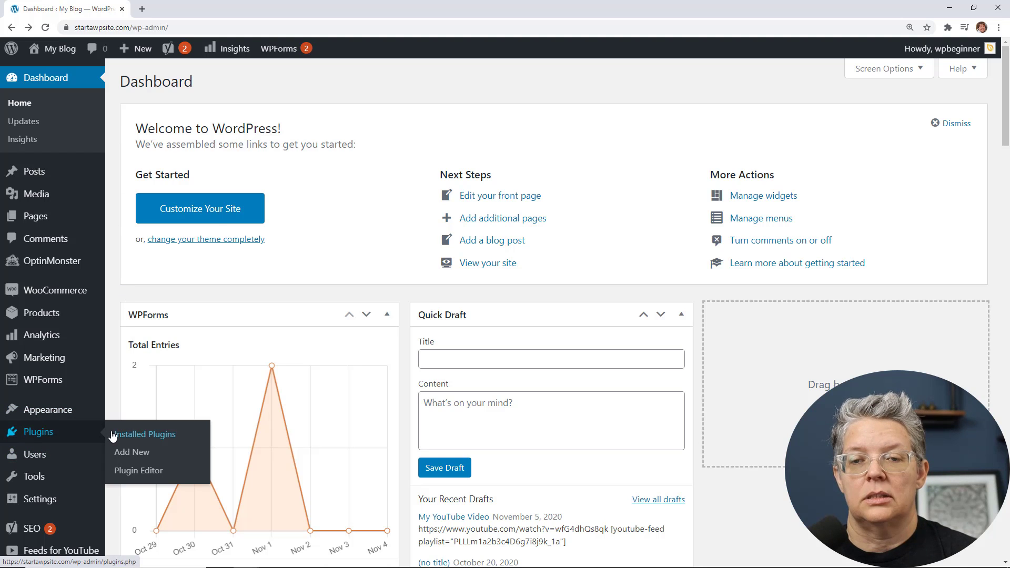
{"action": "left_click", "coordinate": [122, 454]}
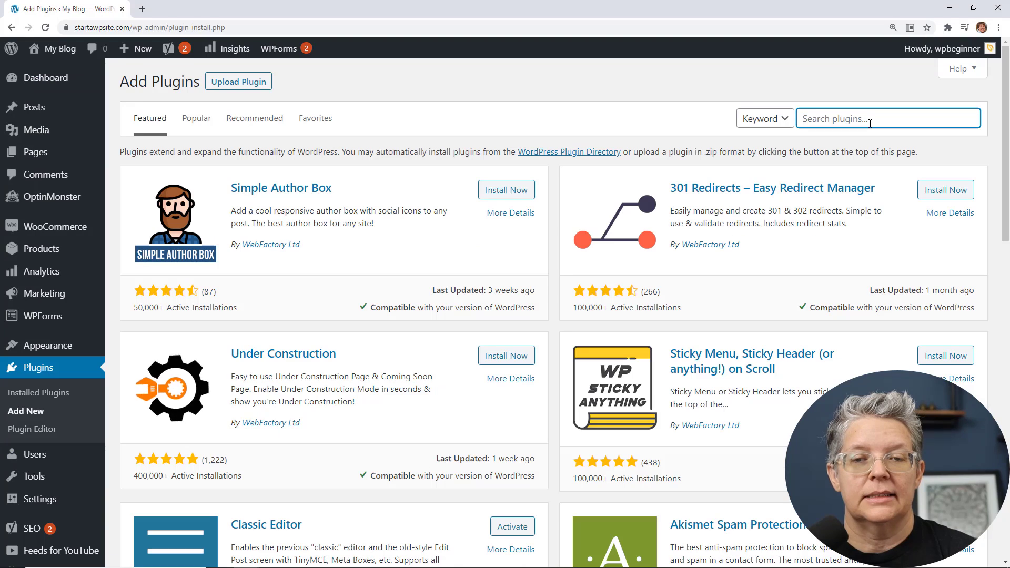
{"action": "type", "text": "lazy load for videos"}
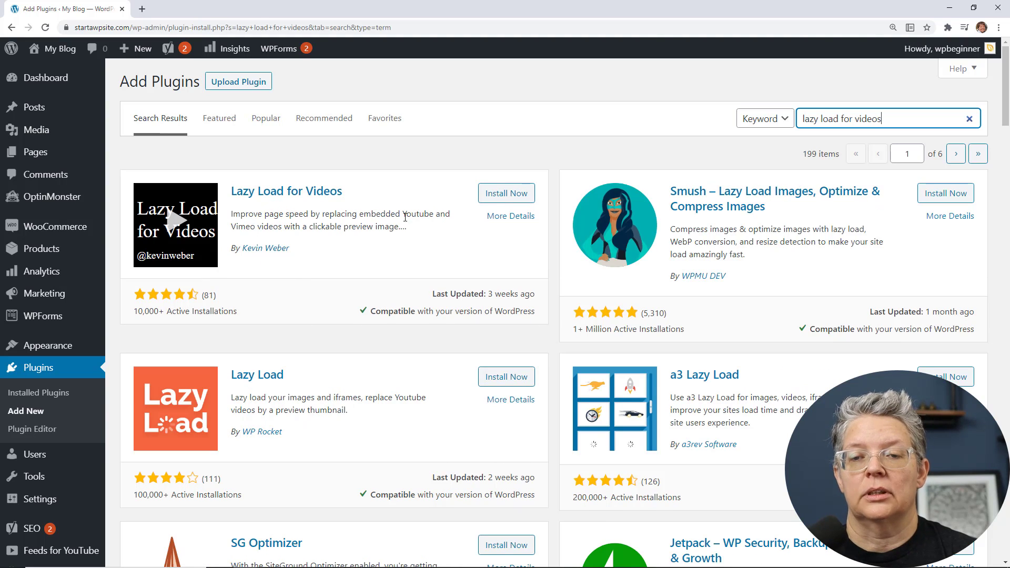
{"action": "left_click", "coordinate": [484, 202]}
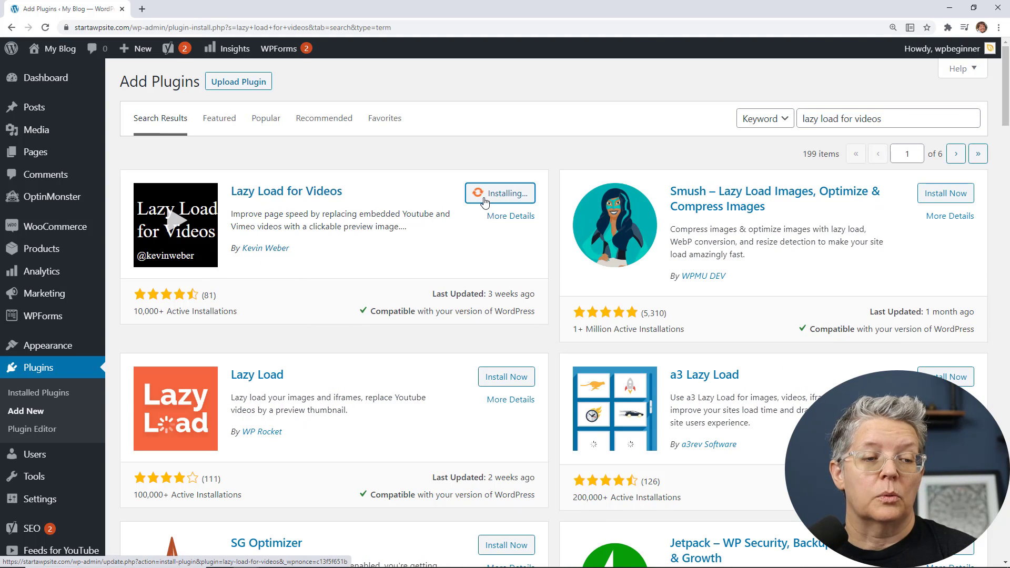
{"action": "left_click", "coordinate": [508, 194]}
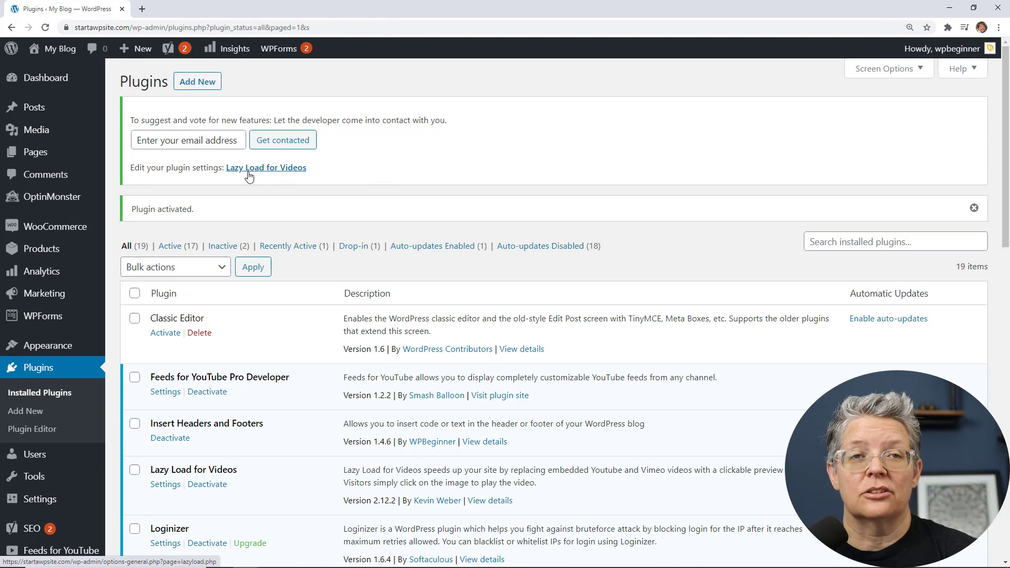
- Open the Lazy Load for Videos settings page under Settings
{"action": "scroll", "coordinate": [131, 398], "scroll_direction": "down", "scroll_amount": 5}
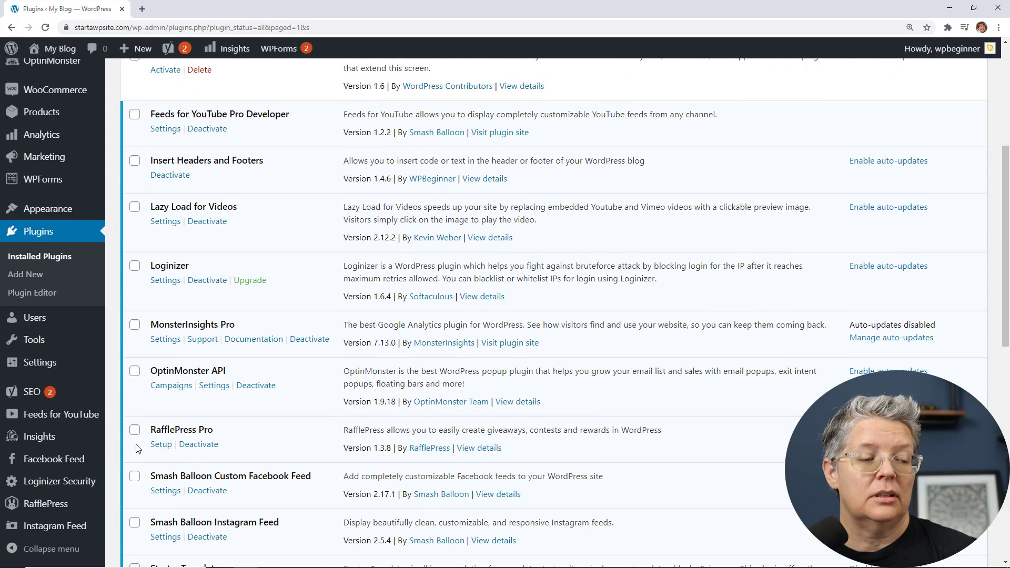
{"action": "mouse_move", "coordinate": [45, 366]}
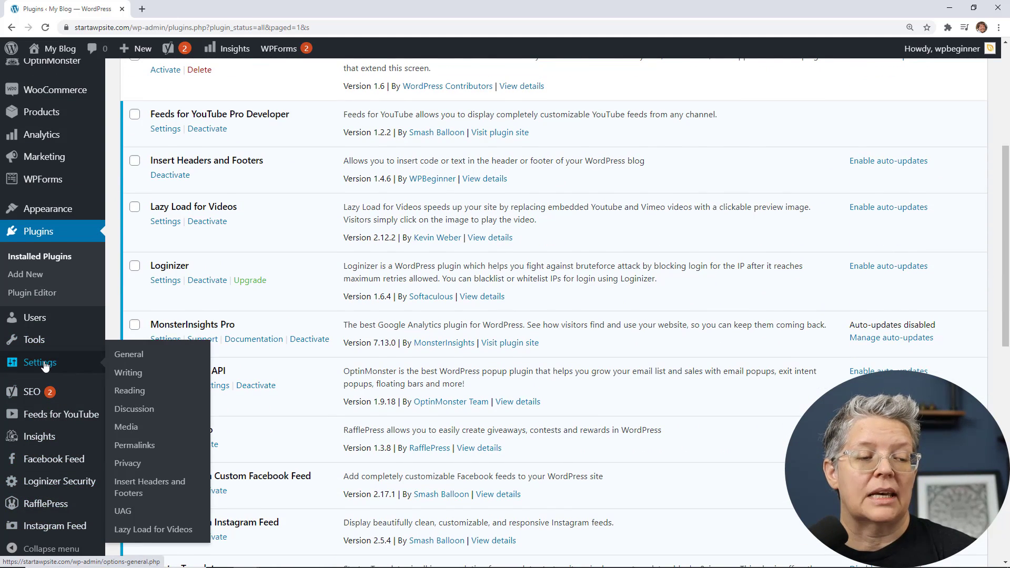
{"action": "scroll", "coordinate": [46, 366], "scroll_direction": "down", "scroll_amount": 1}
{"action": "left_click", "coordinate": [147, 529]}
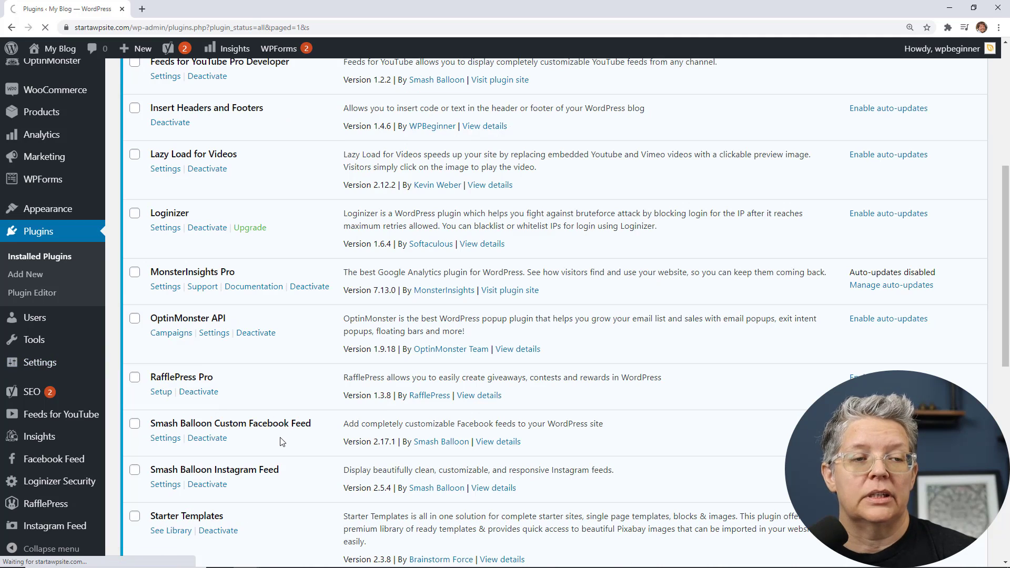